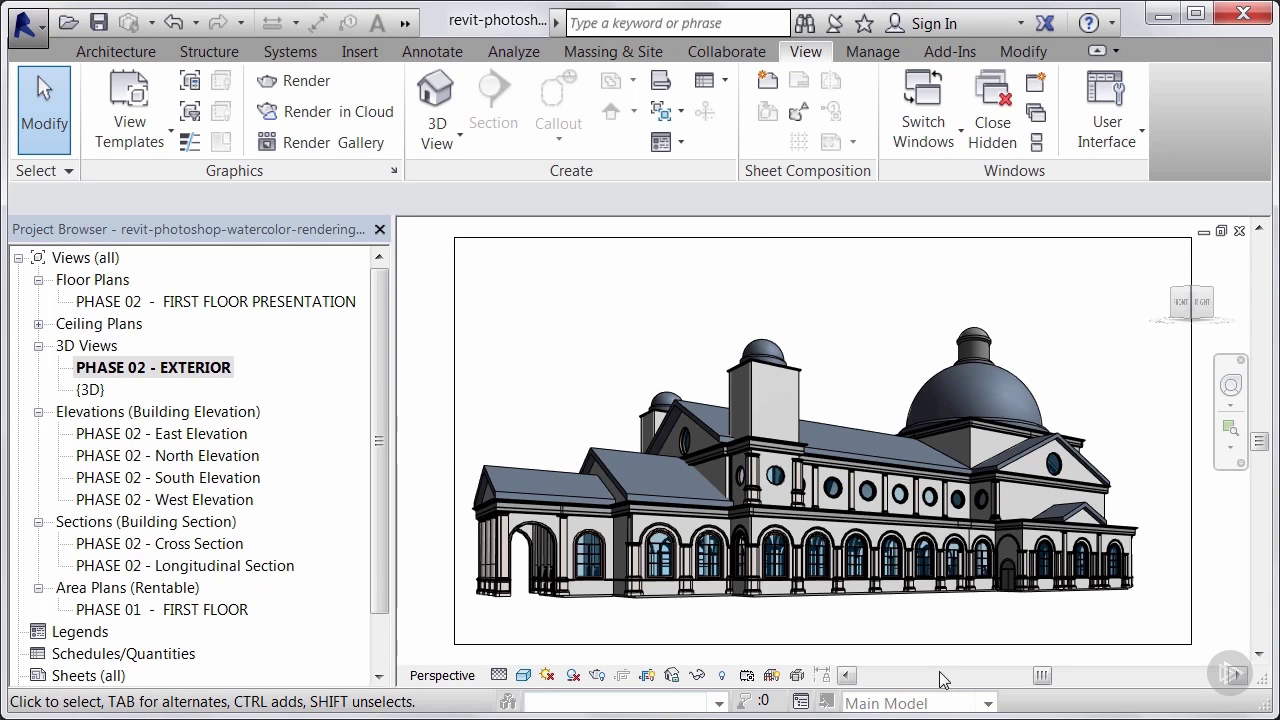
Browse the project views and settle on the PHASE 02 - EXTERIOR 3D view.
click(25, 25)
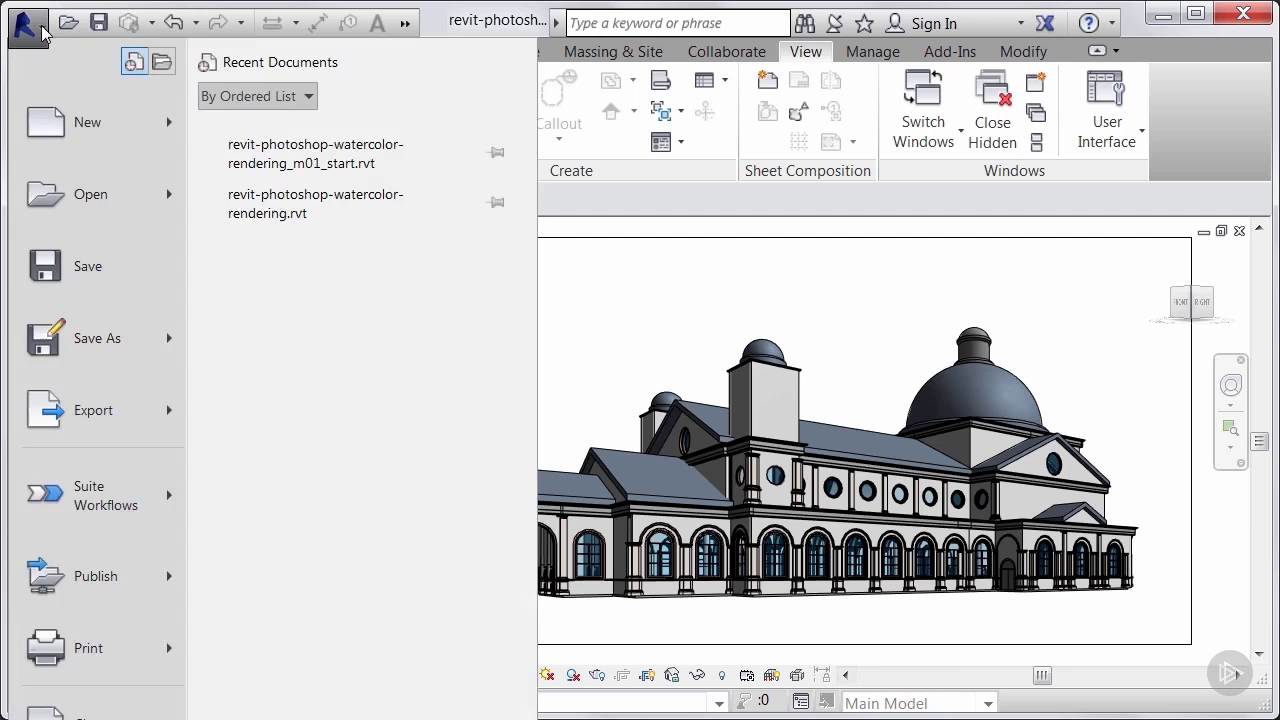
click(82, 190)
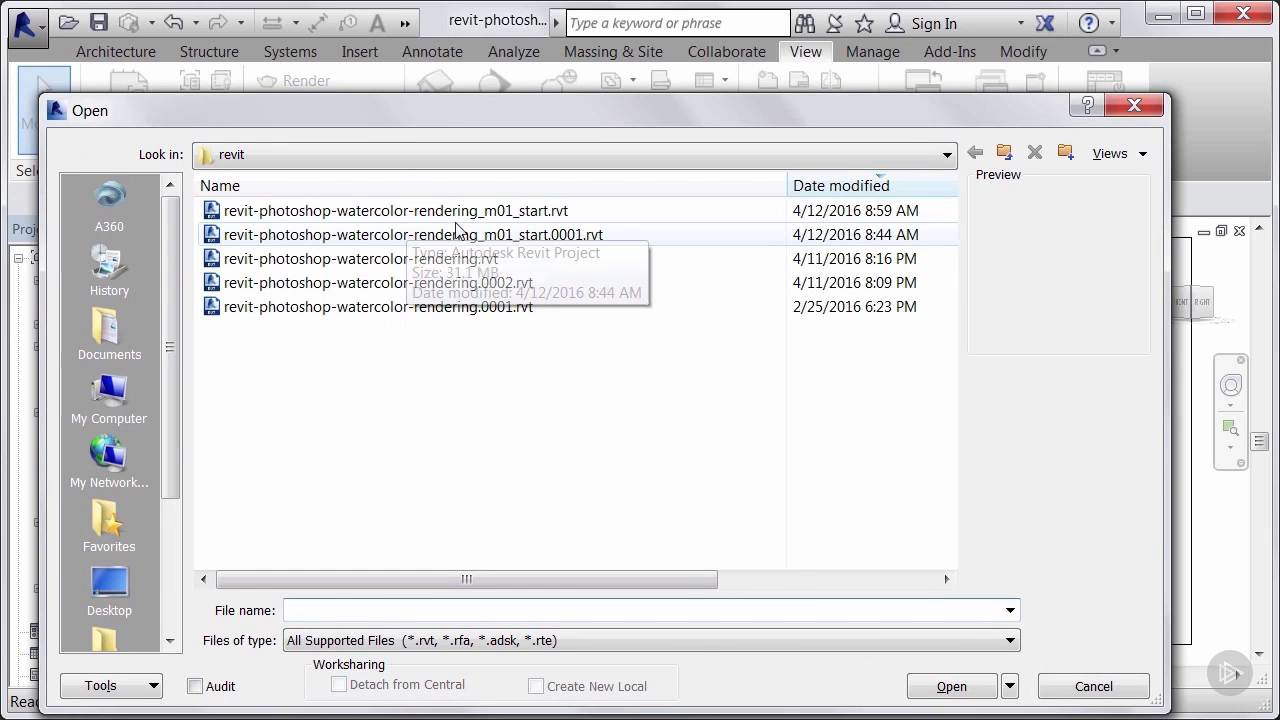
click(1097, 686)
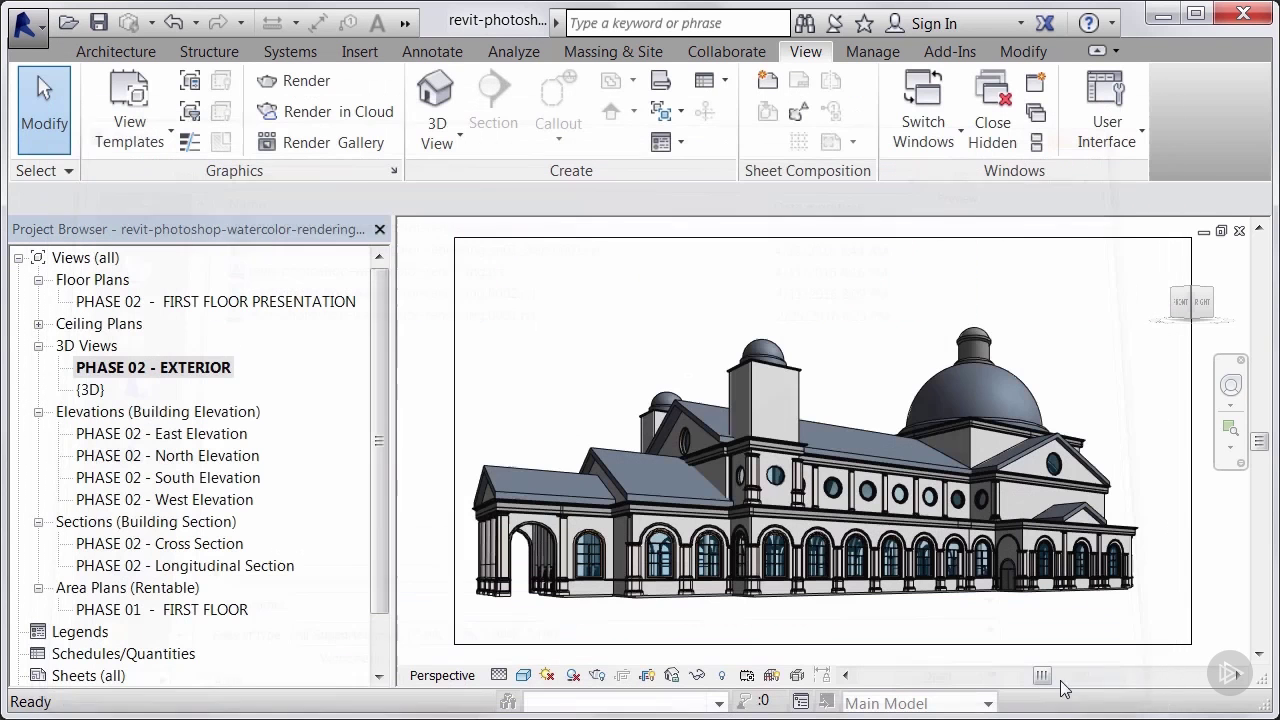
double_click(127, 302)
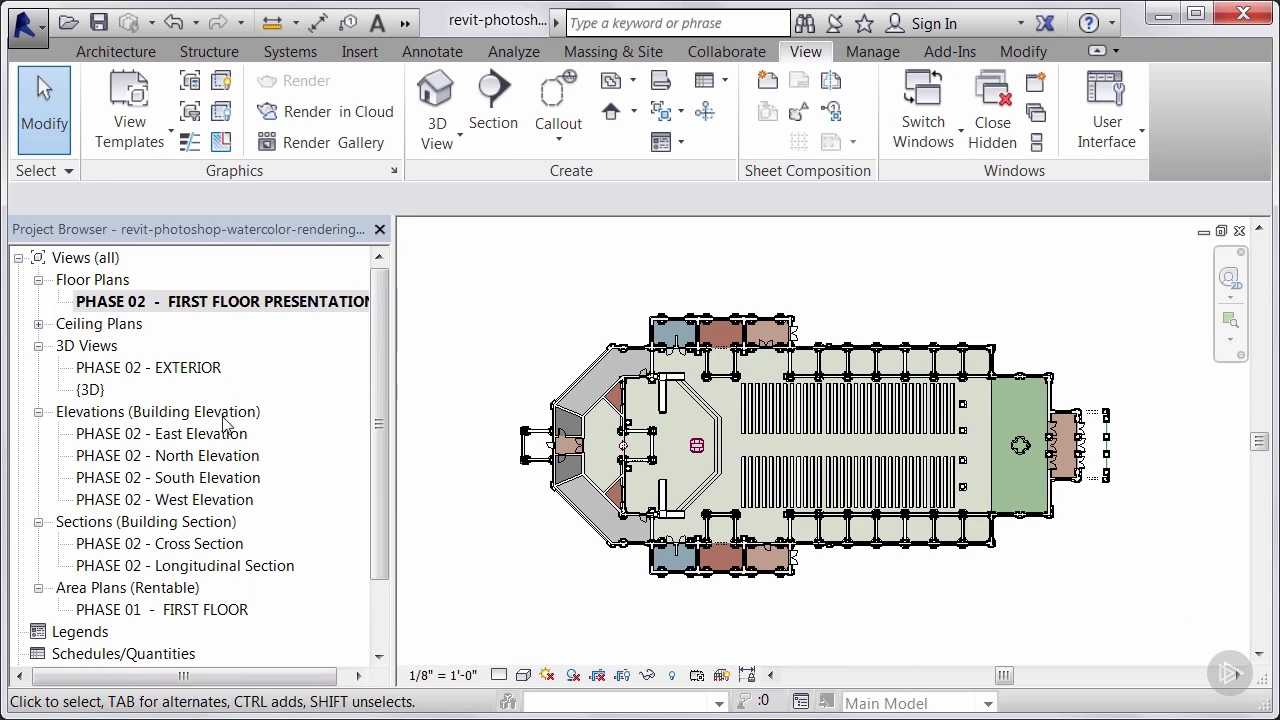
double_click(140, 368)
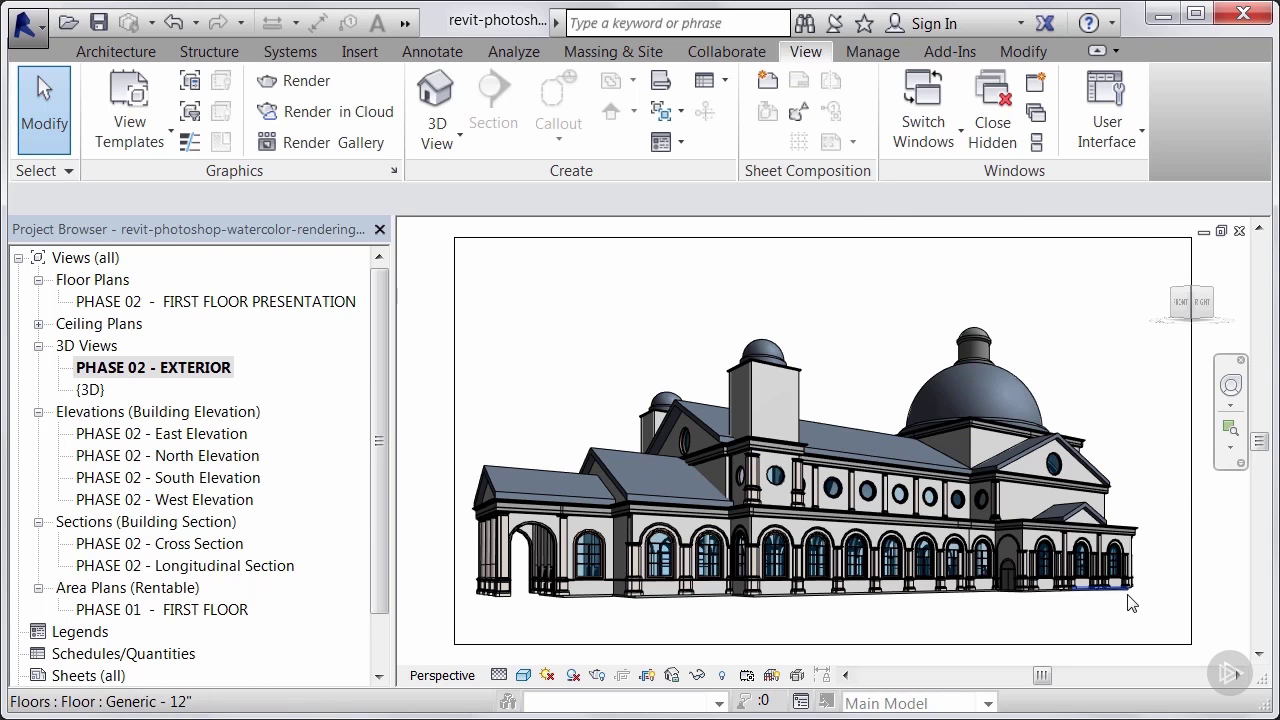
double_click(205, 457)
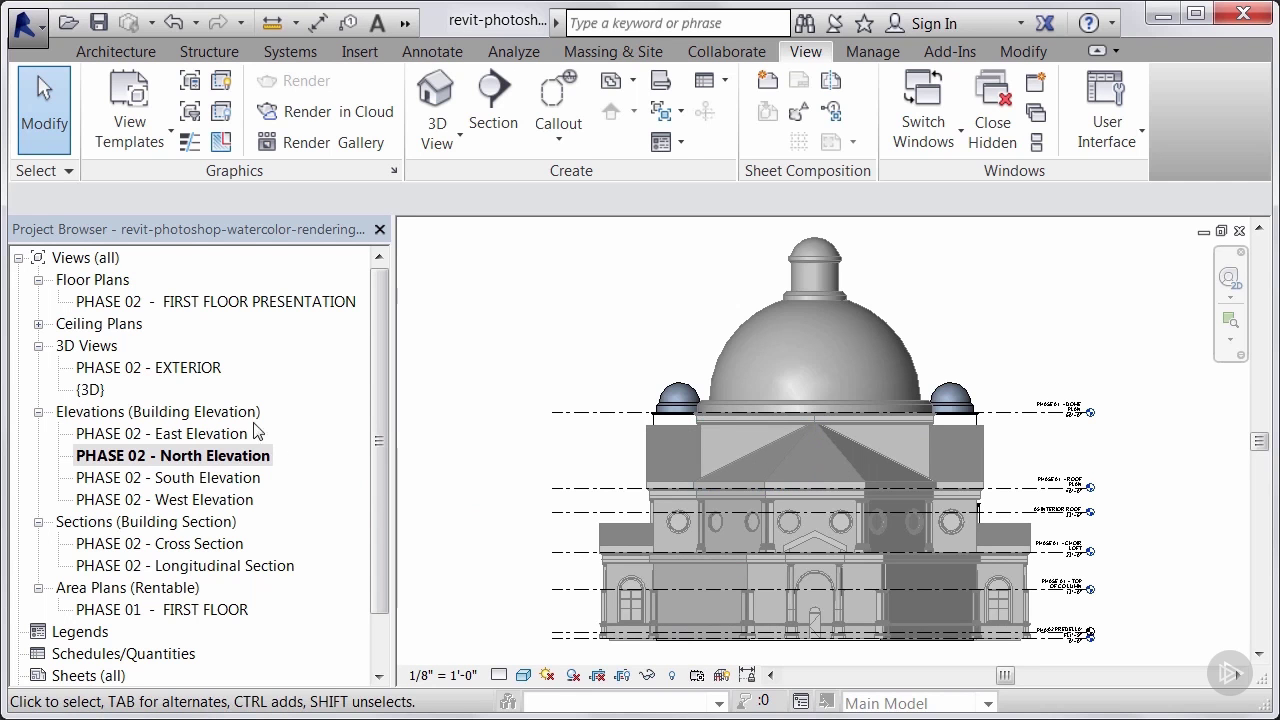
double_click(180, 368)
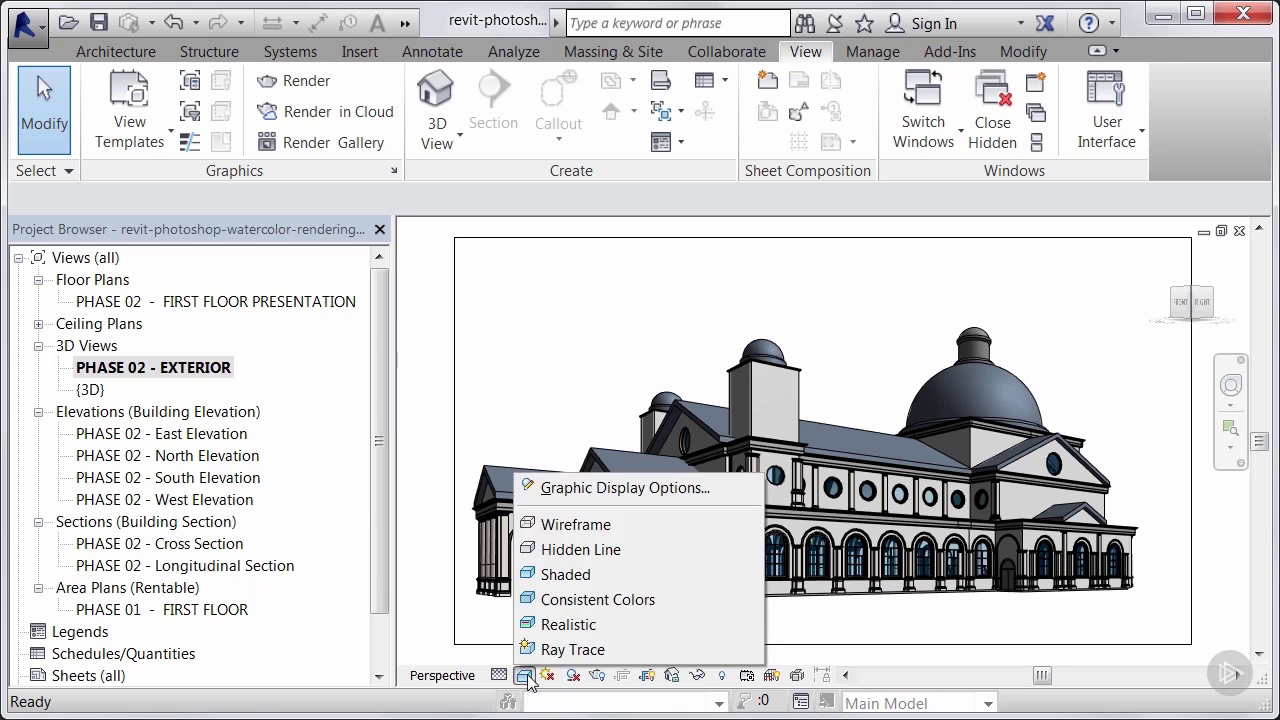
Set the exterior view's Graphic Display Options style to Hidden Line and apply it.
click(523, 676)
click(598, 487)
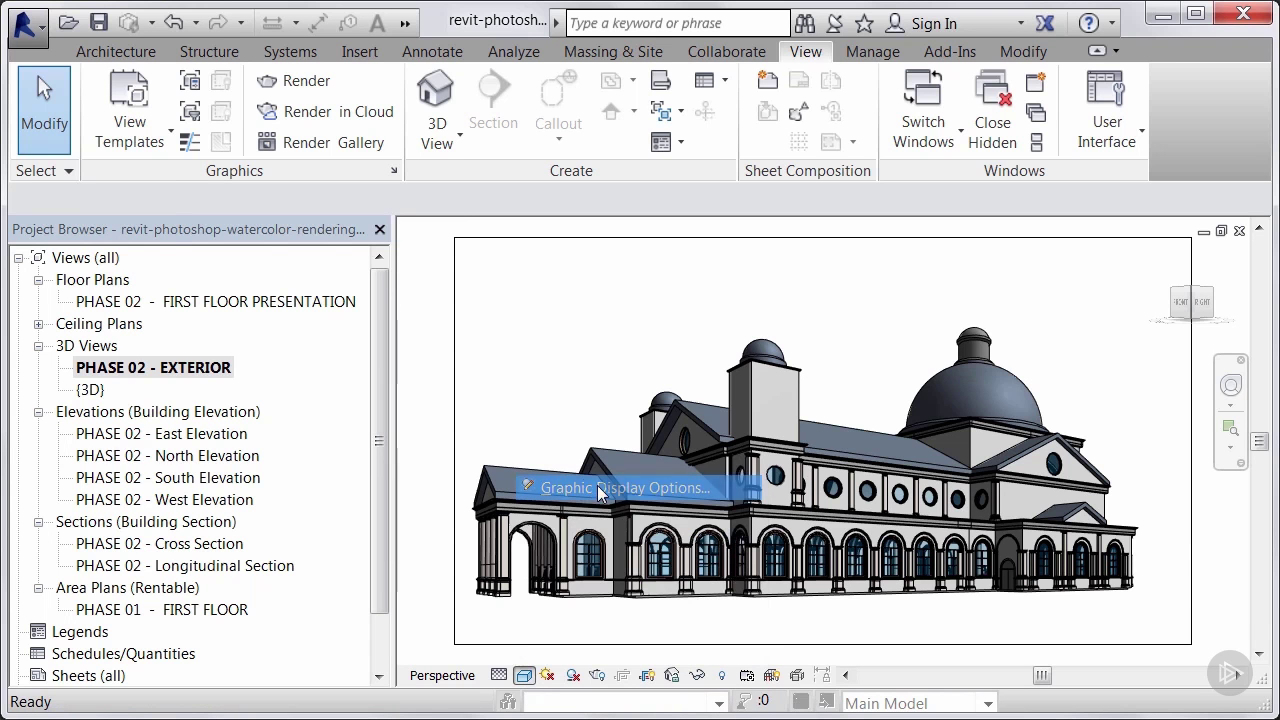
drag(343, 68, 349, 68)
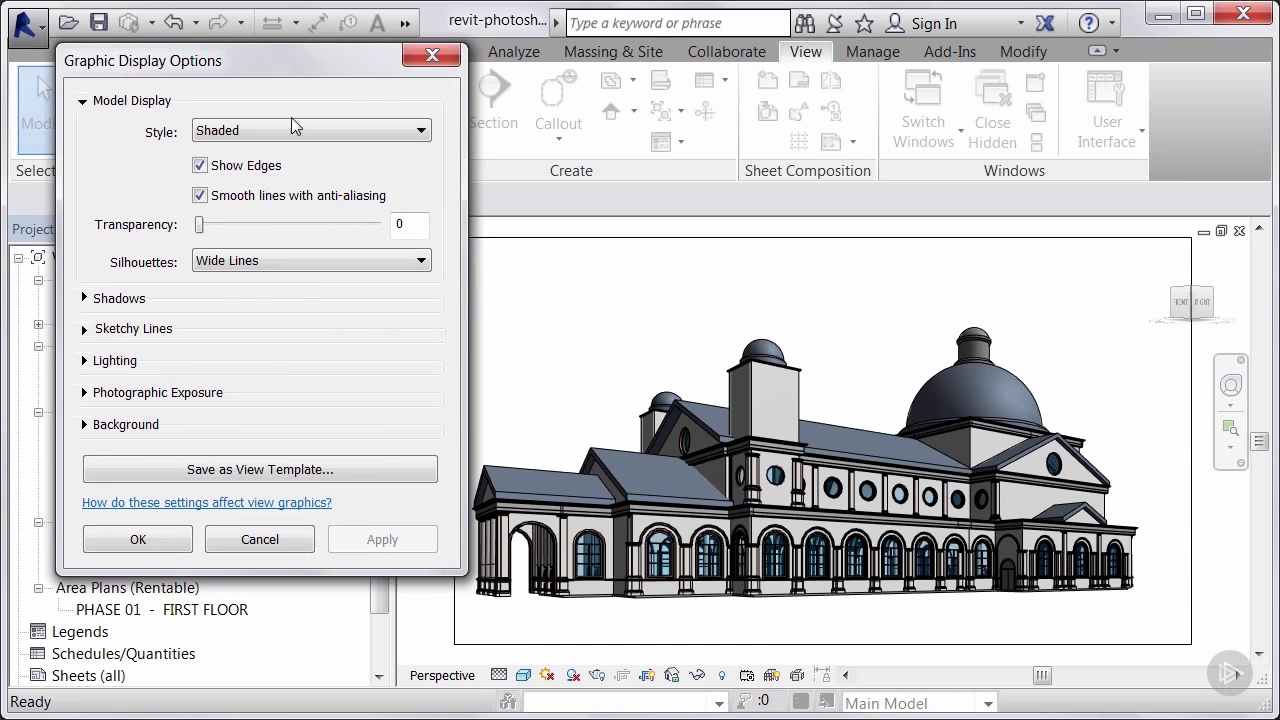
click(277, 136)
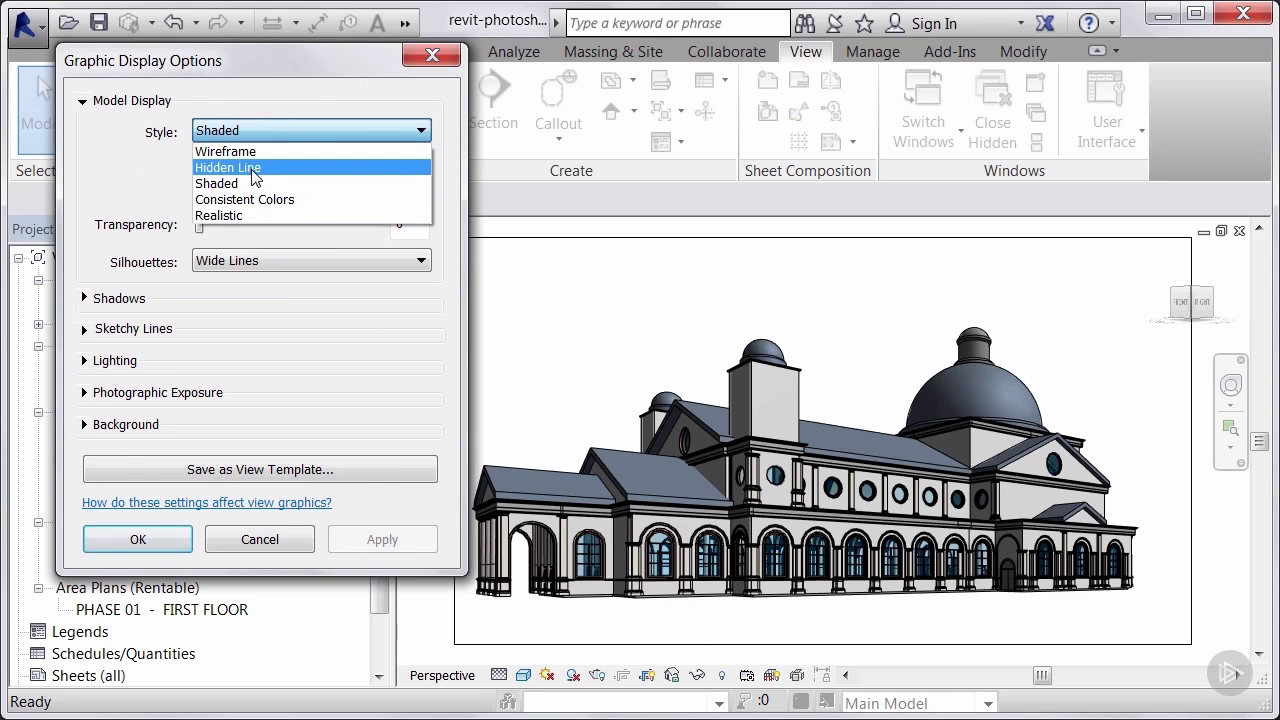
click(255, 168)
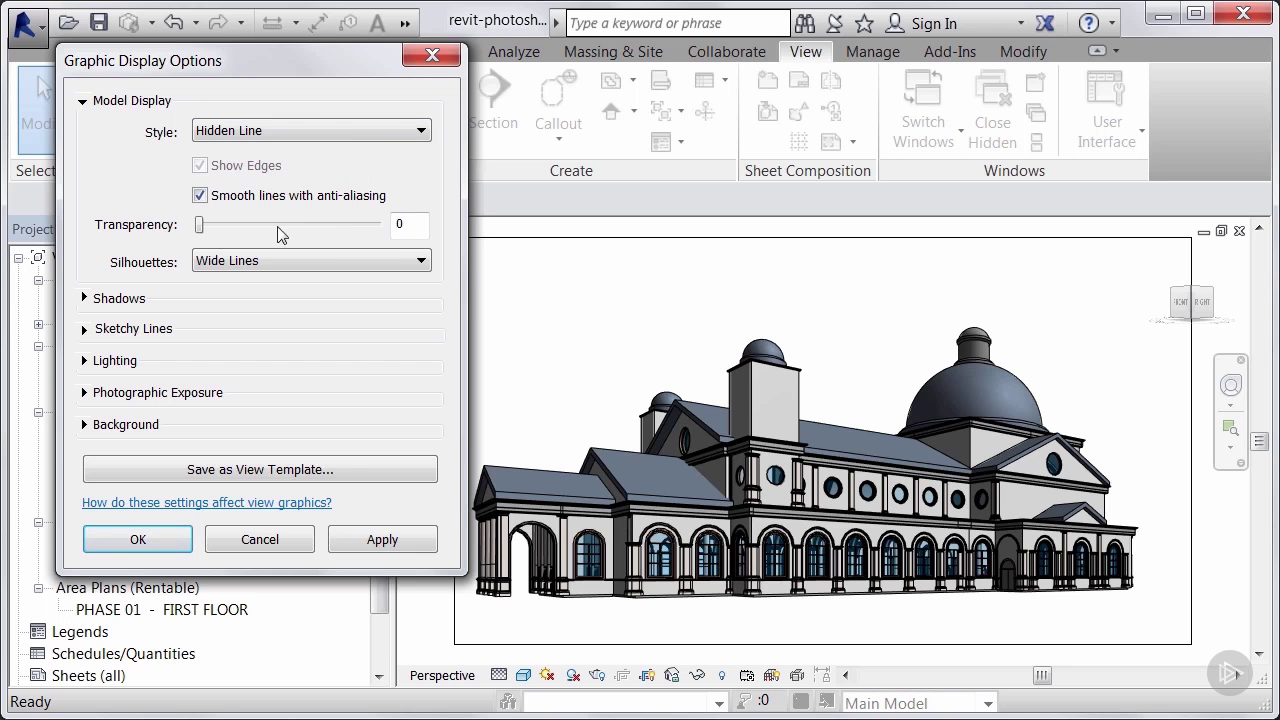
click(385, 540)
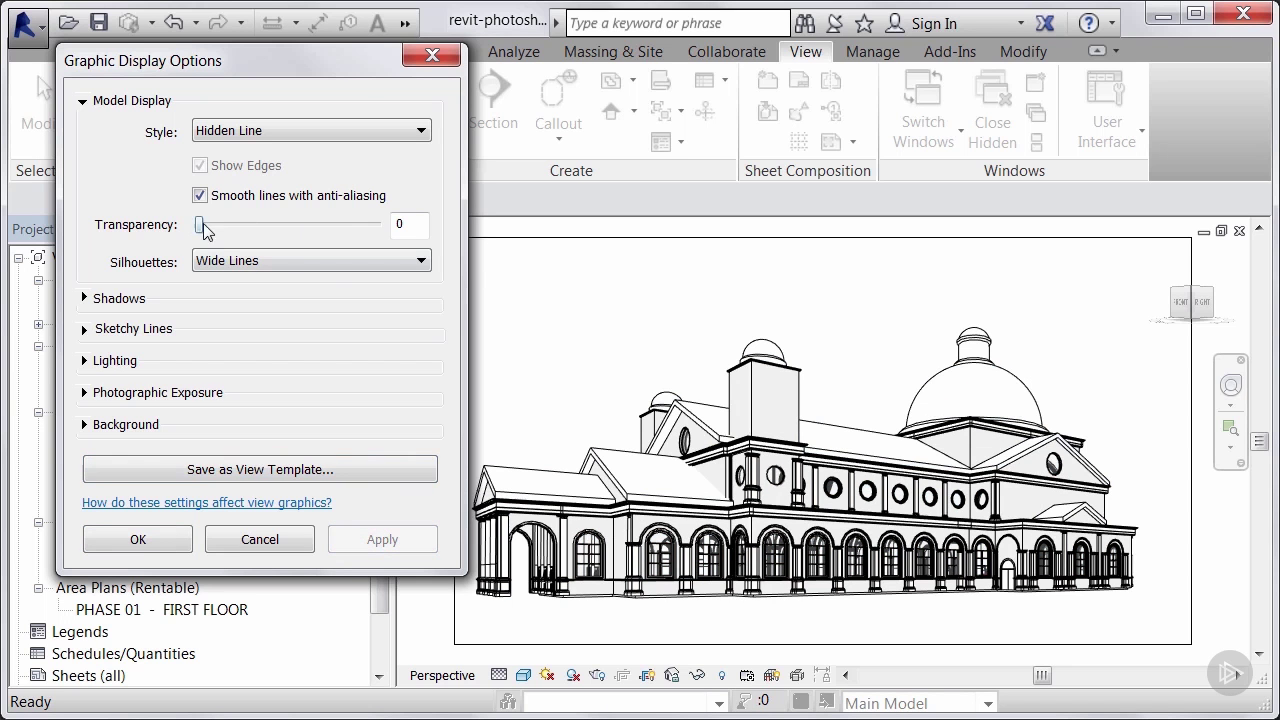
Preview transparency 40, reset it to 0, keep Wide Lines silhouettes, and apply.
drag(203, 223, 270, 224)
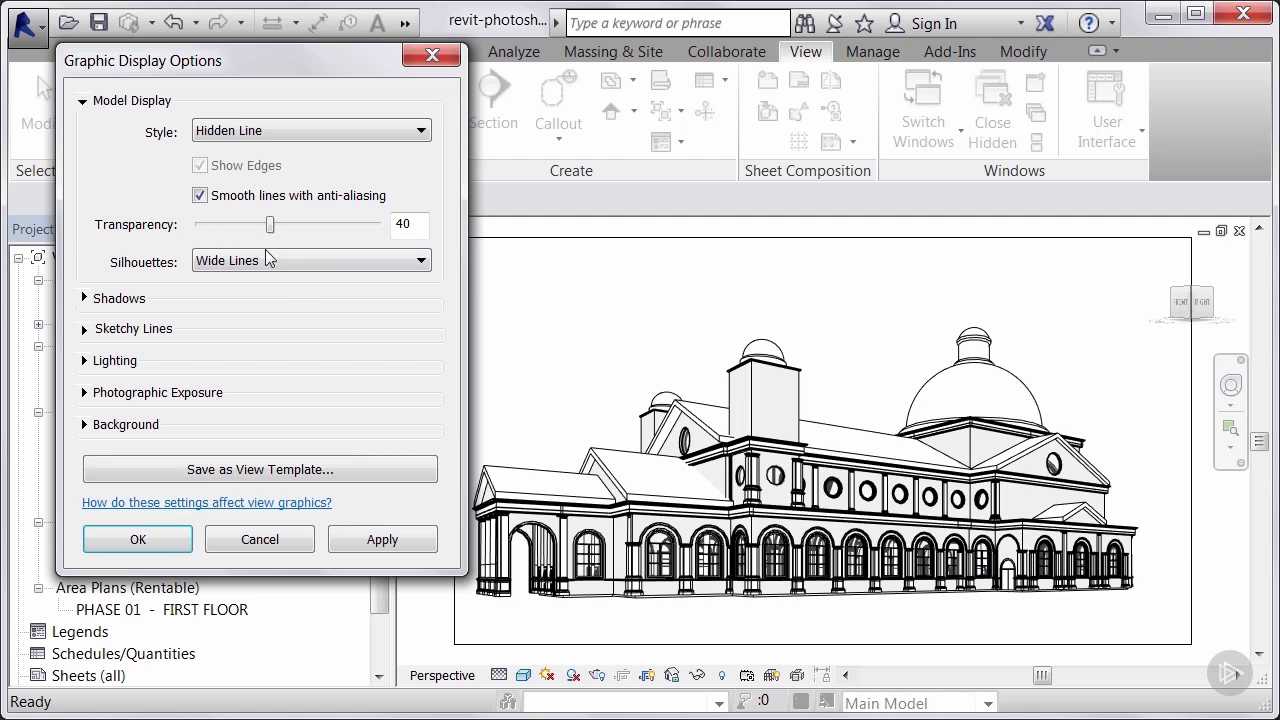
click(382, 545)
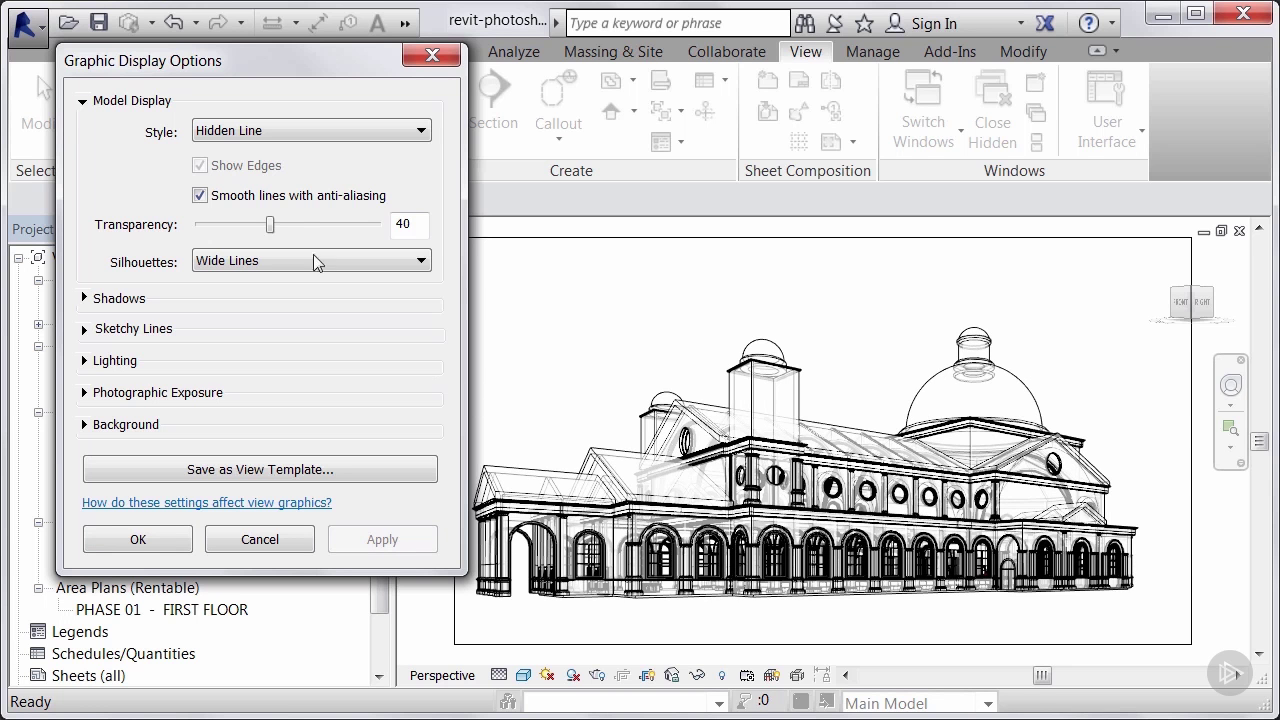
drag(270, 225, 197, 225)
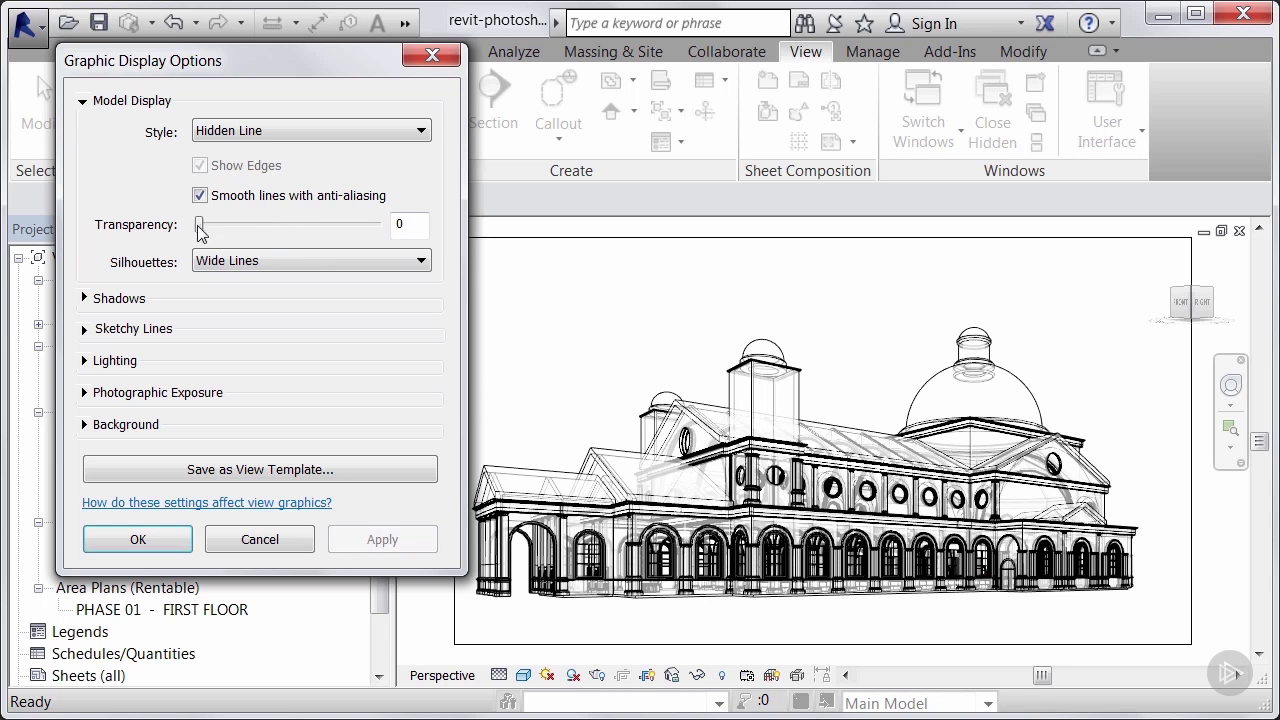
click(250, 262)
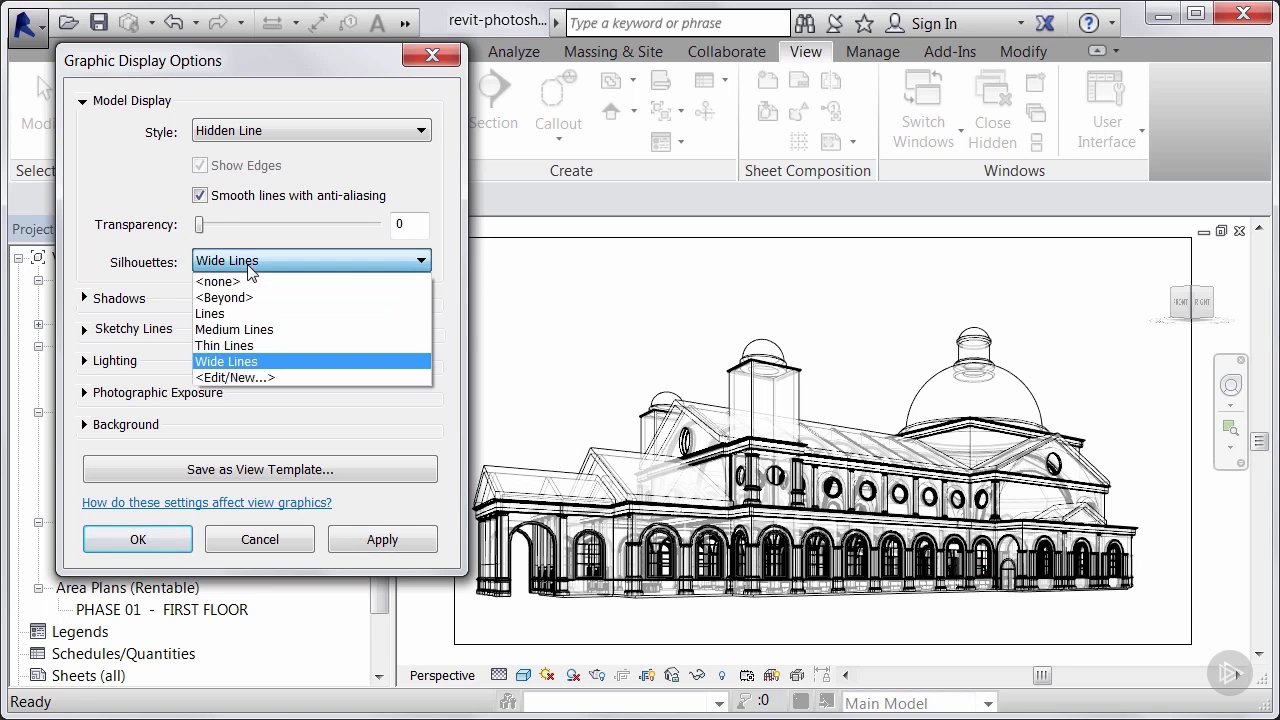
click(250, 360)
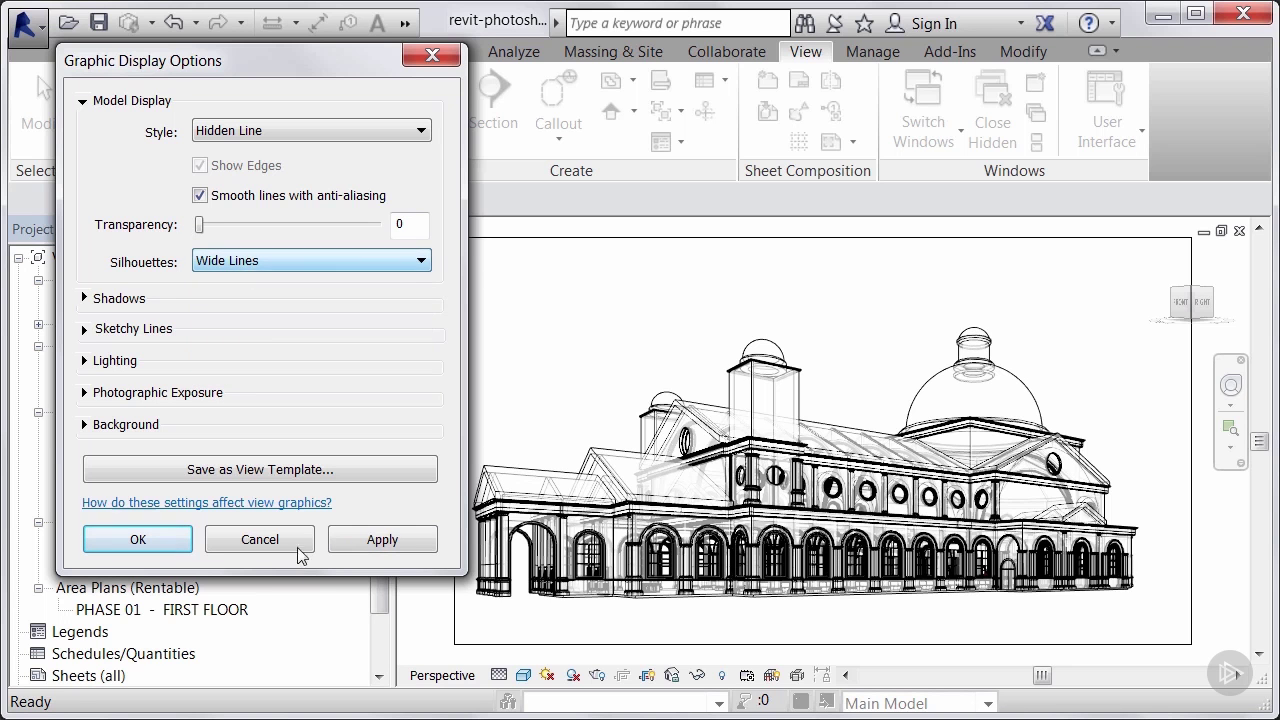
click(385, 540)
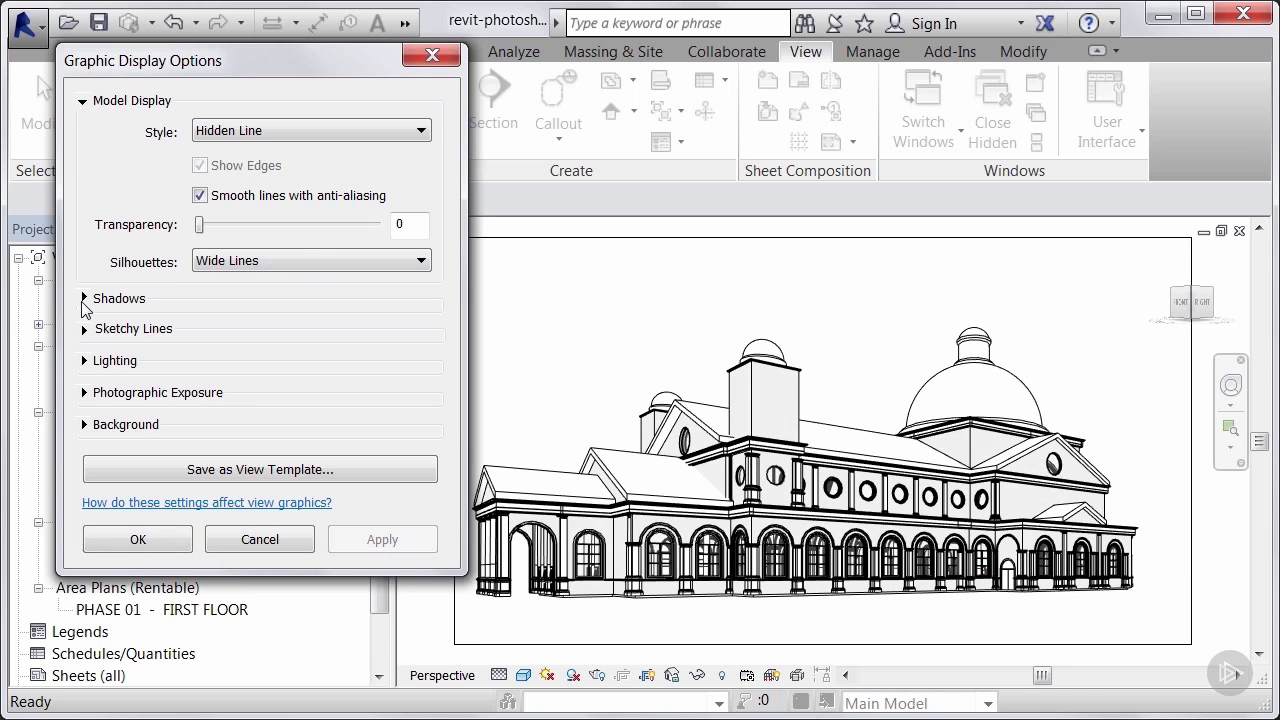
Enable Cast Shadows in the Shadows section, apply, and confirm with OK.
click(84, 300)
click(202, 313)
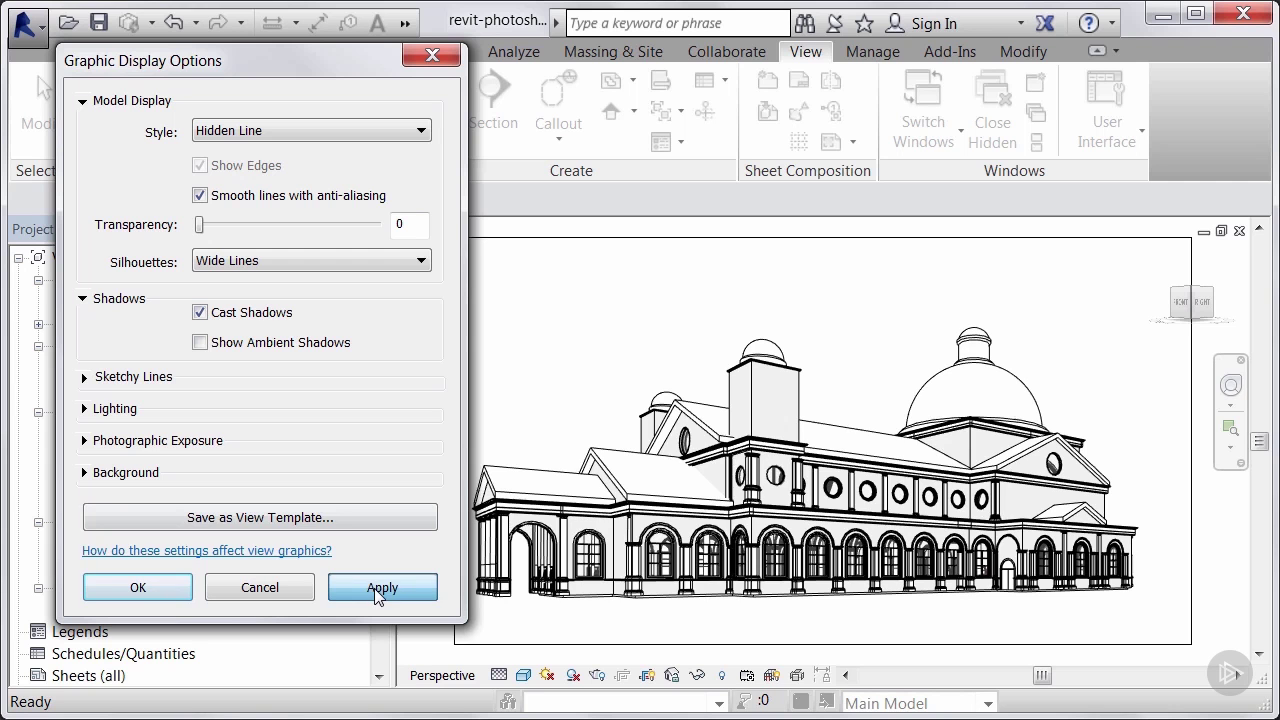
click(379, 590)
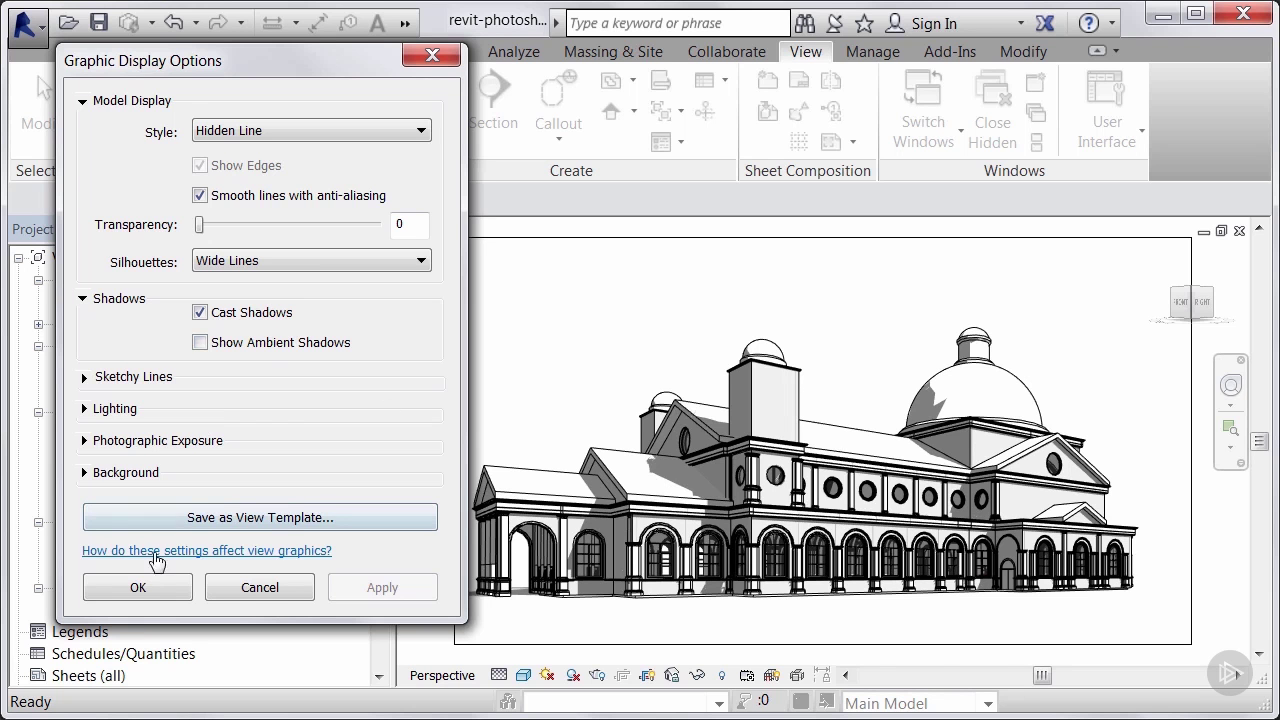
click(147, 588)
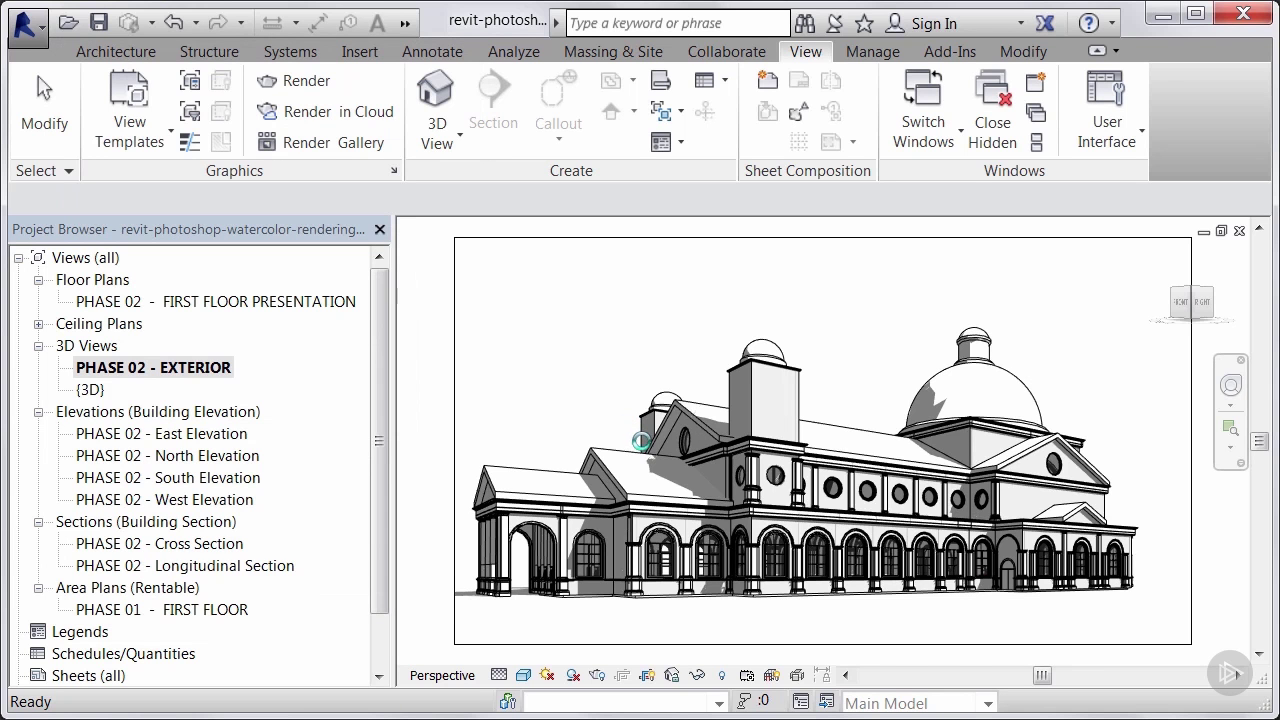
Zoom the exterior perspective and open the View Control Bar's Visual Style menu.
scroll(641, 441, up, 3)
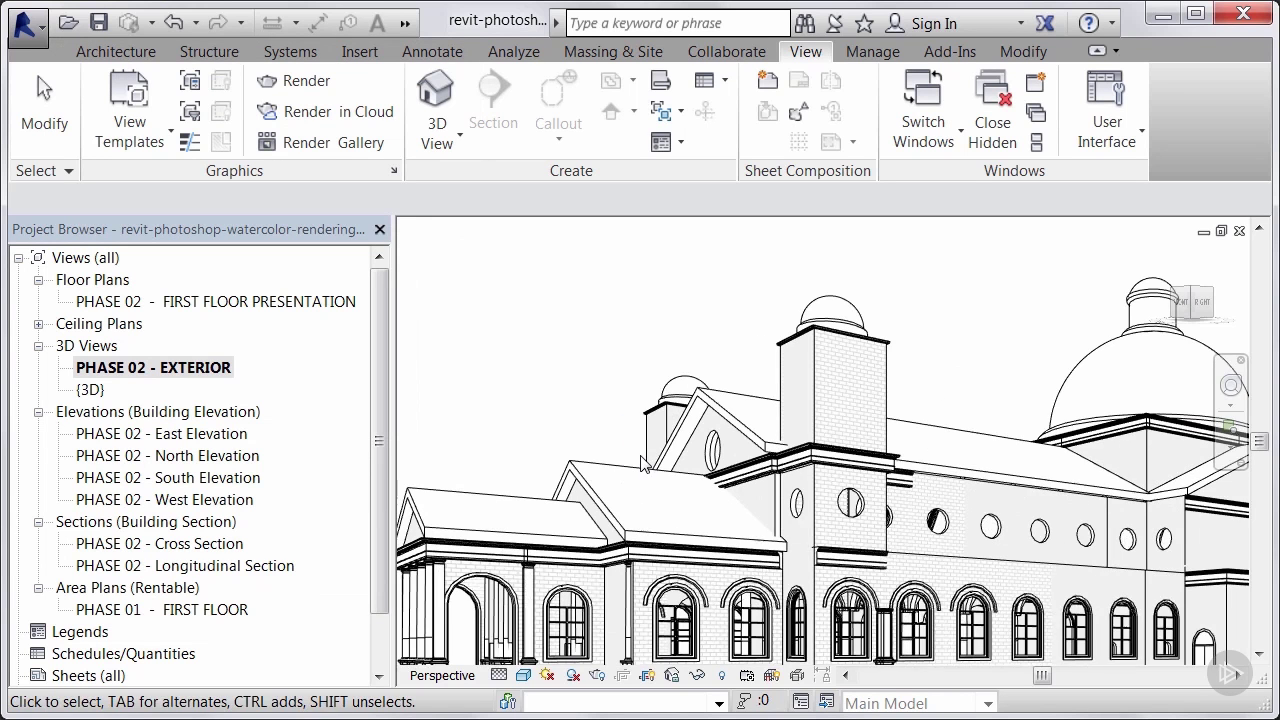
scroll(645, 463, up, 4)
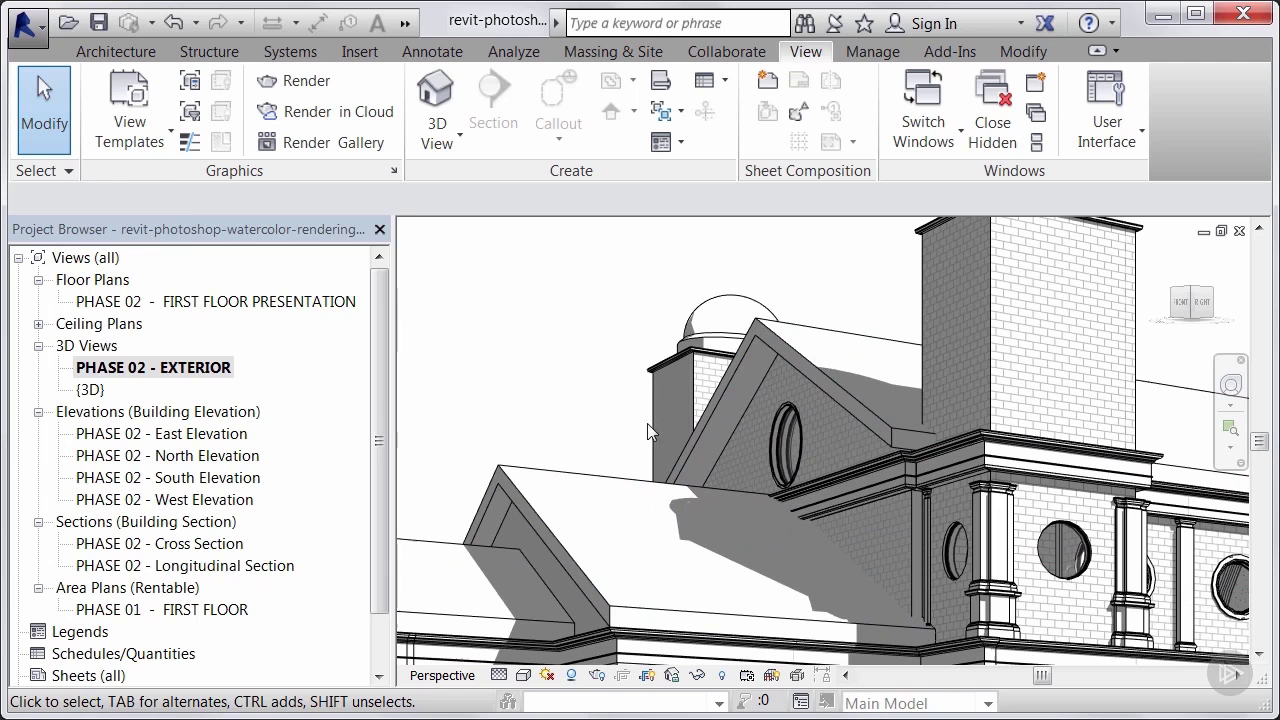
click(522, 676)
Turn on Show Ambient Shadows in Graphic Display Options and apply it.
click(589, 487)
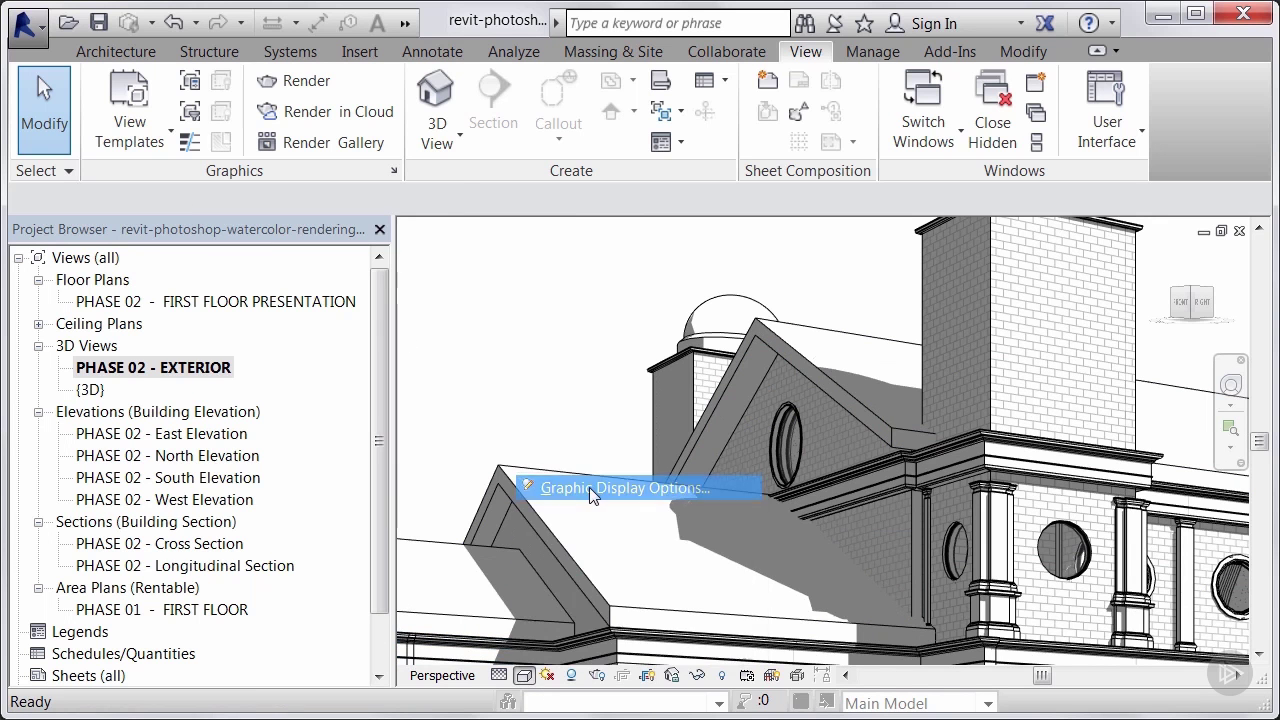
click(92, 300)
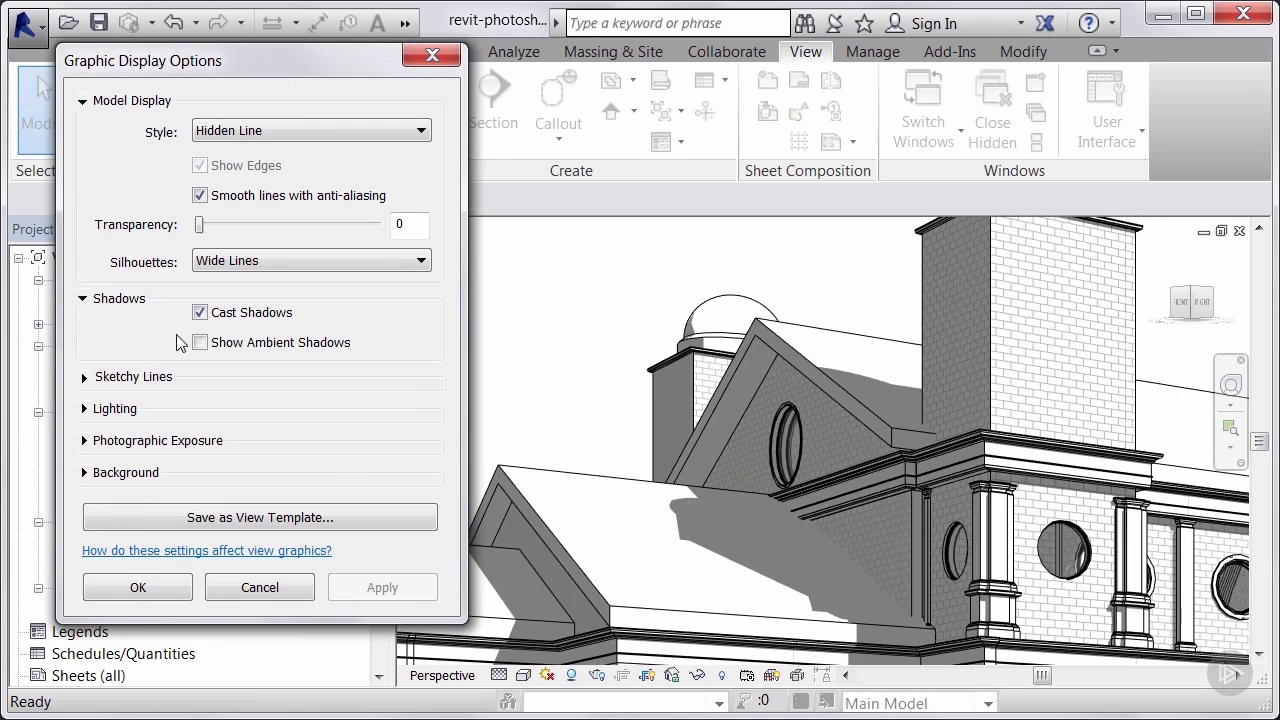
click(200, 342)
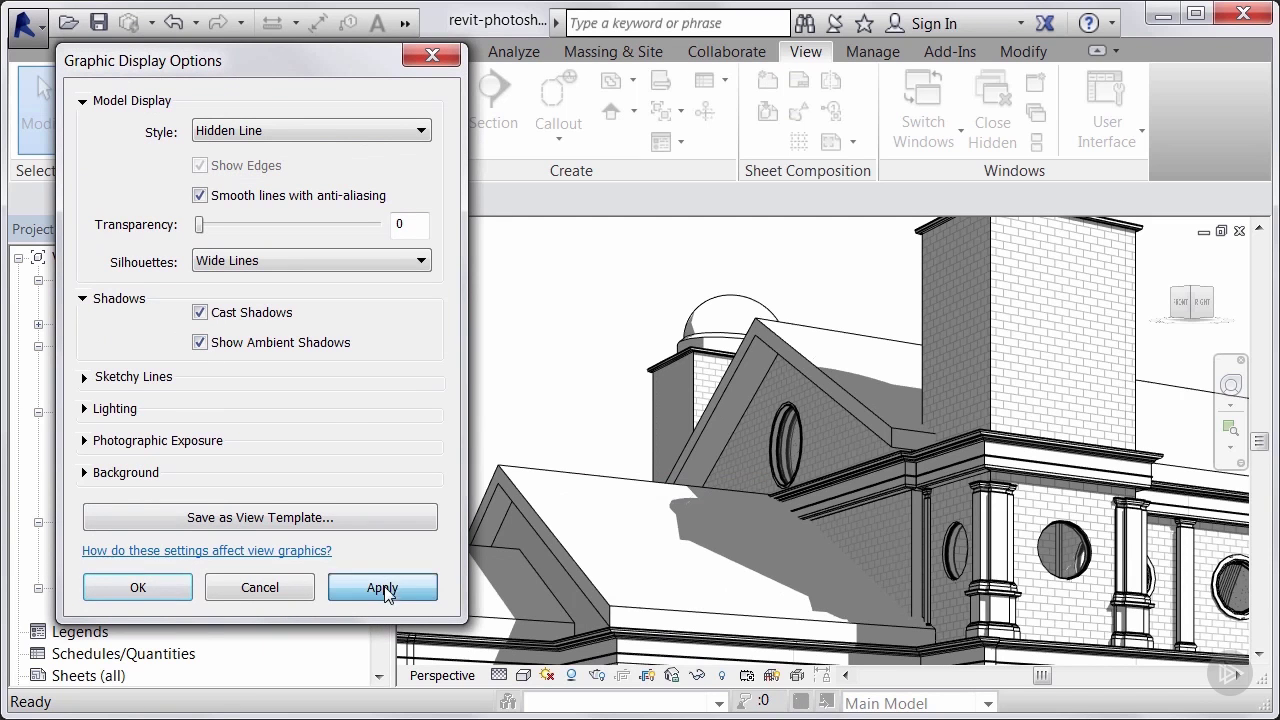
click(384, 589)
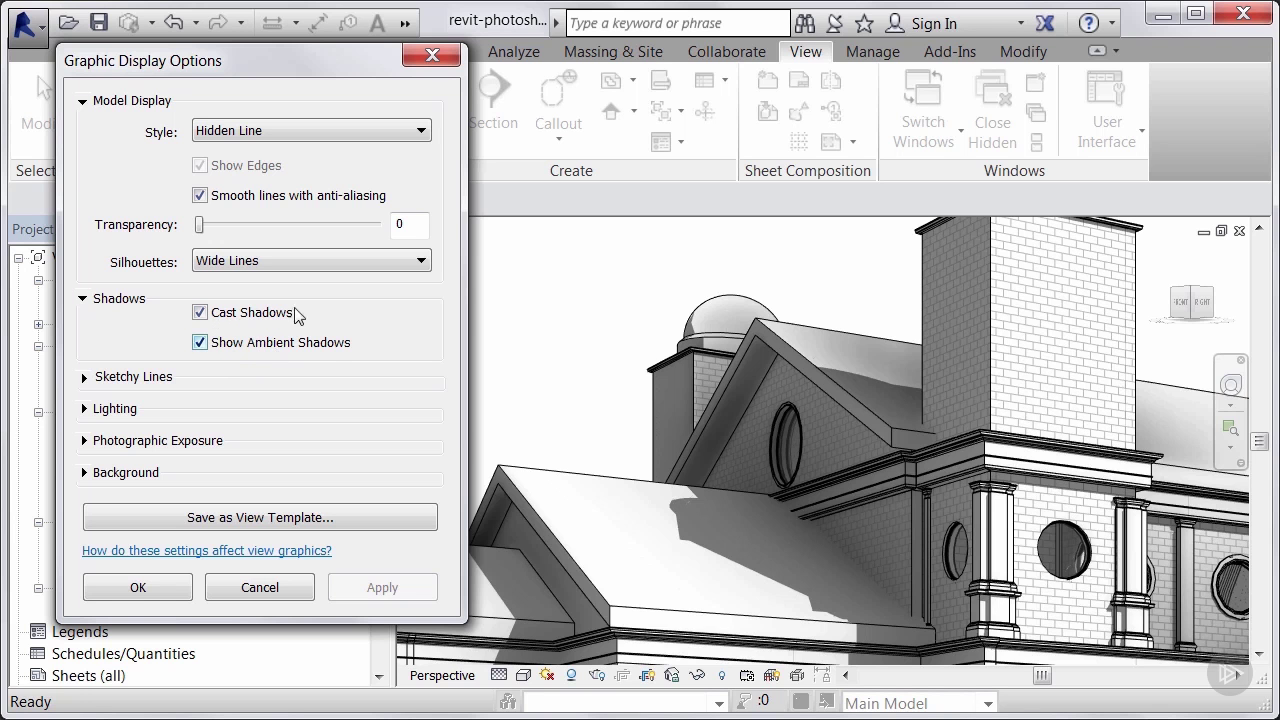
Preview the view with Cast Shadows off, then re-check Cast Shadows.
click(201, 314)
click(381, 587)
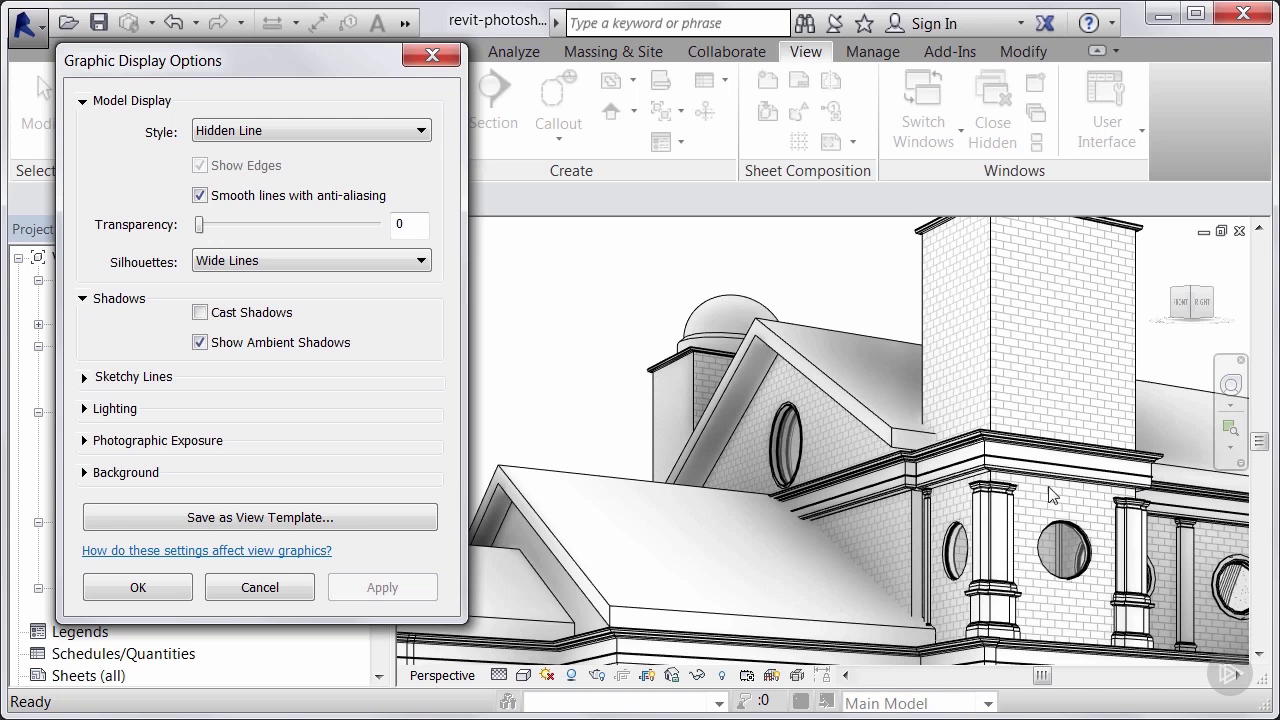
click(200, 312)
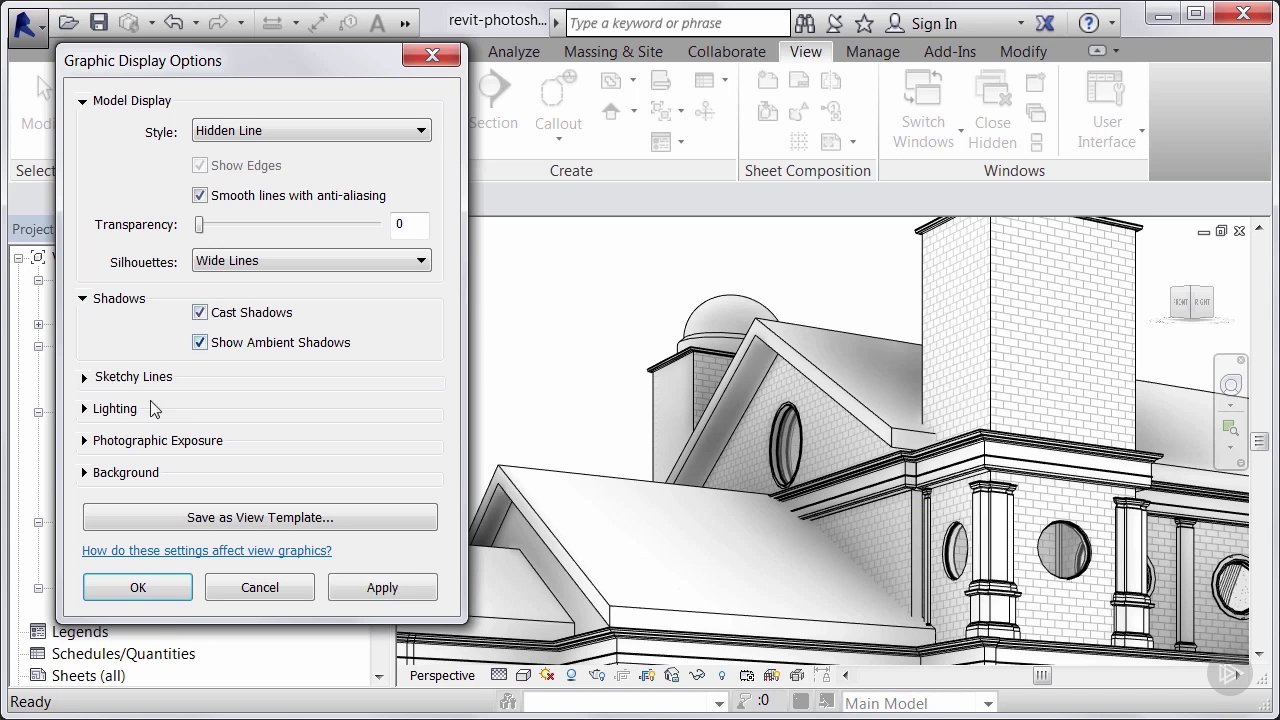
Enable Sketchy Lines in Graphic Display Options and apply them to the view.
click(84, 379)
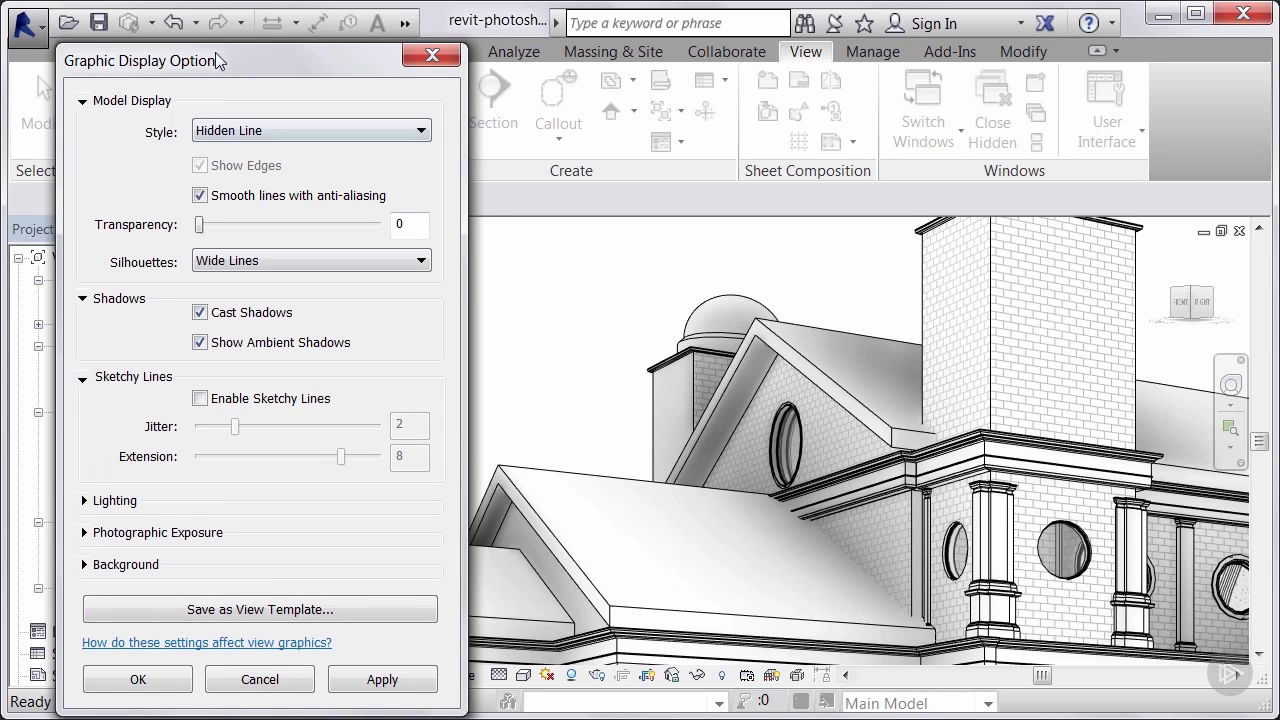
drag(214, 62, 201, 45)
click(222, 382)
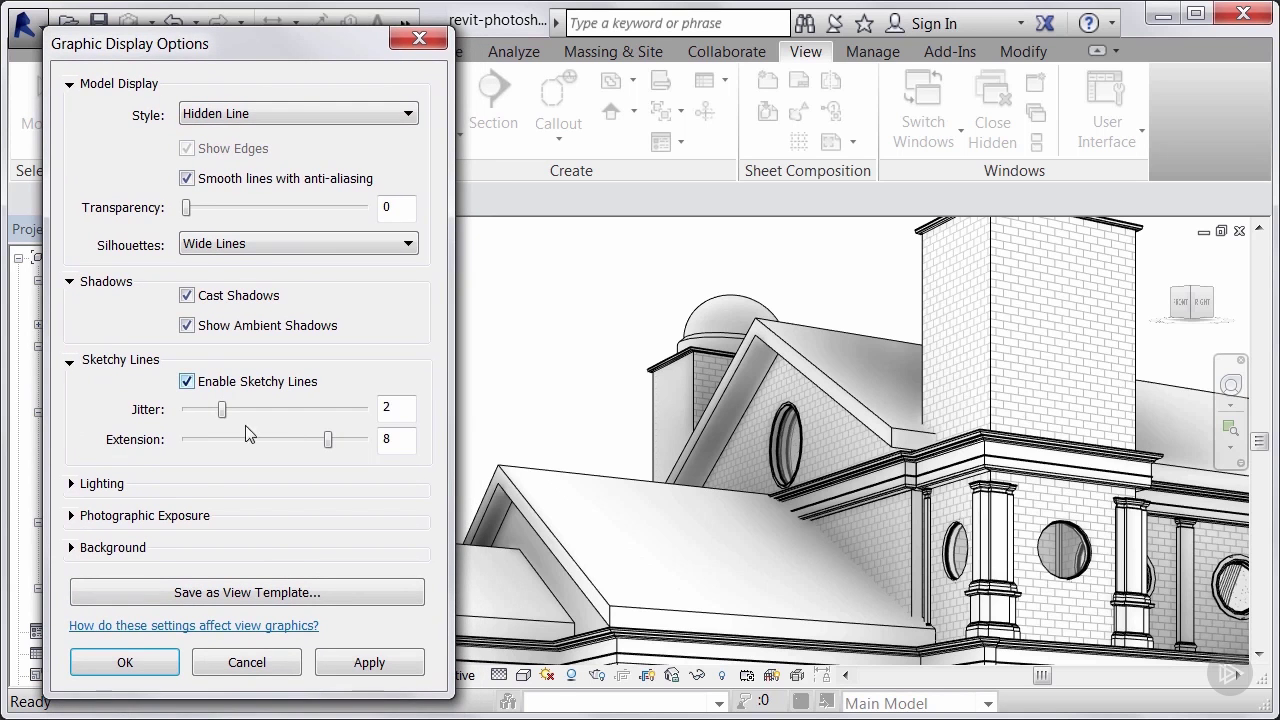
click(392, 668)
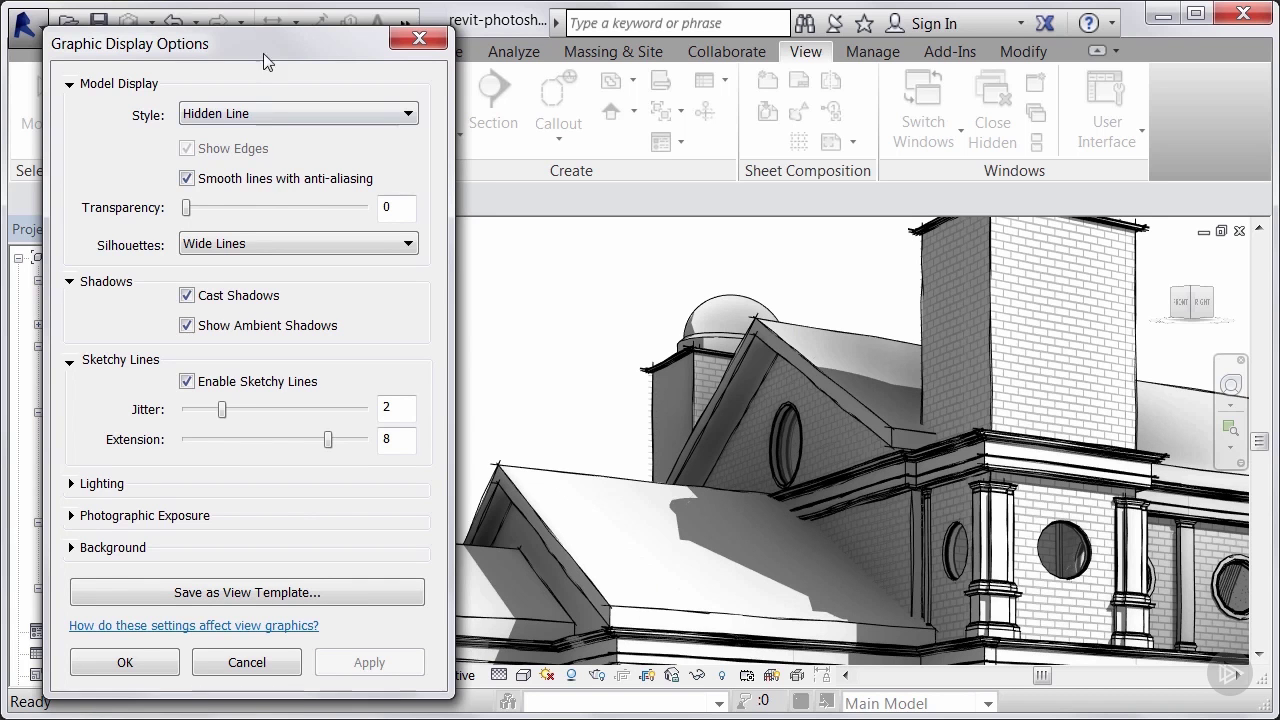
drag(265, 50, 0, 35)
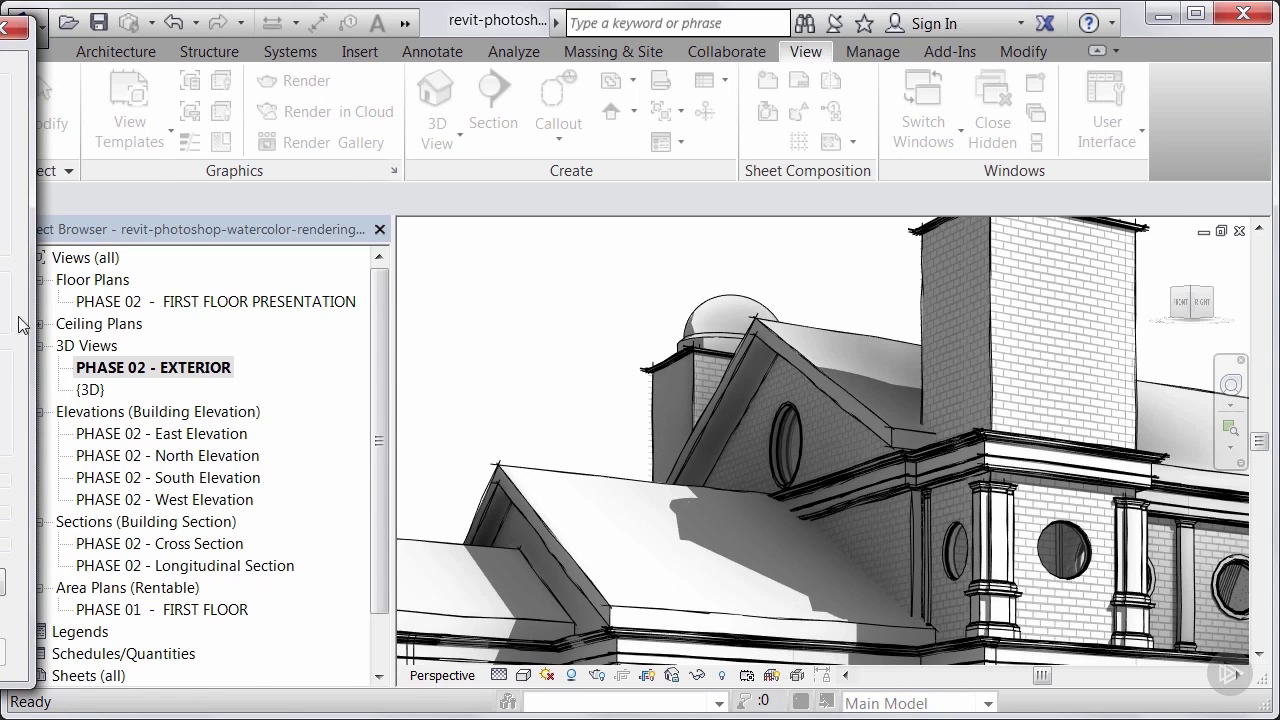
drag(5, 28, 280, 45)
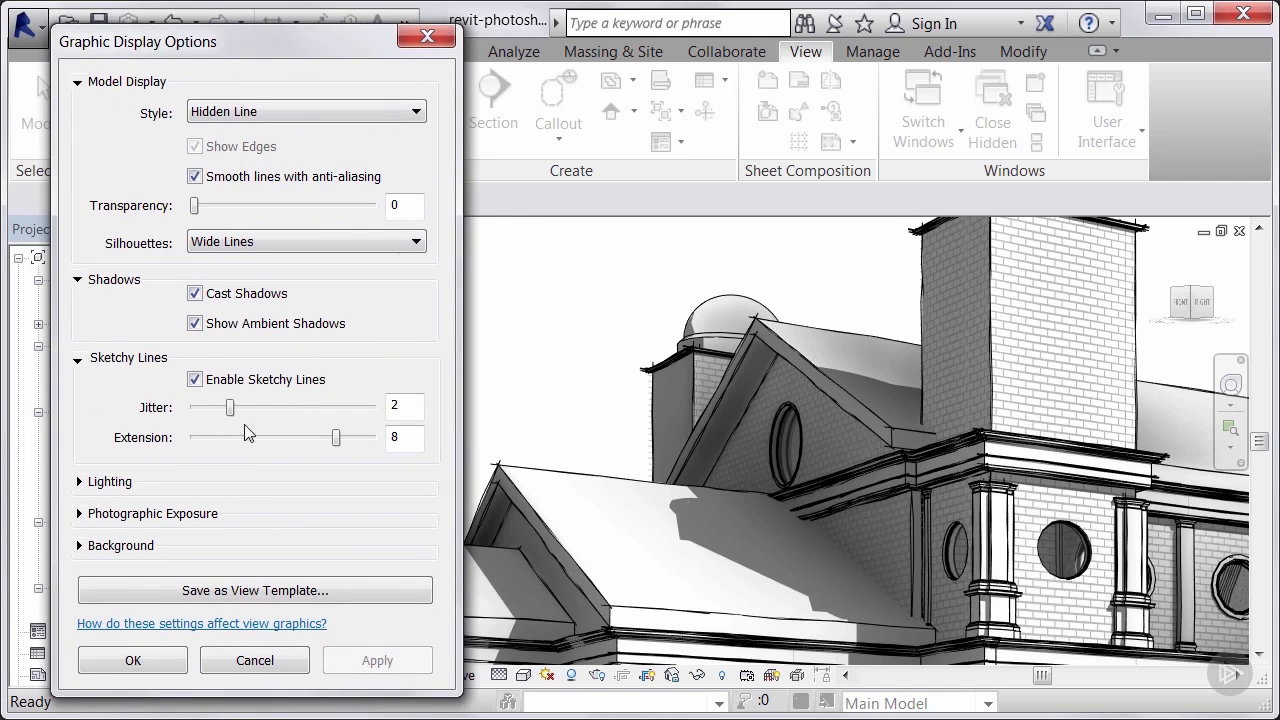
Preview sketchy-line Jitter 10, then apply Jitter 2 with Extension 8.
drag(230, 408, 371, 408)
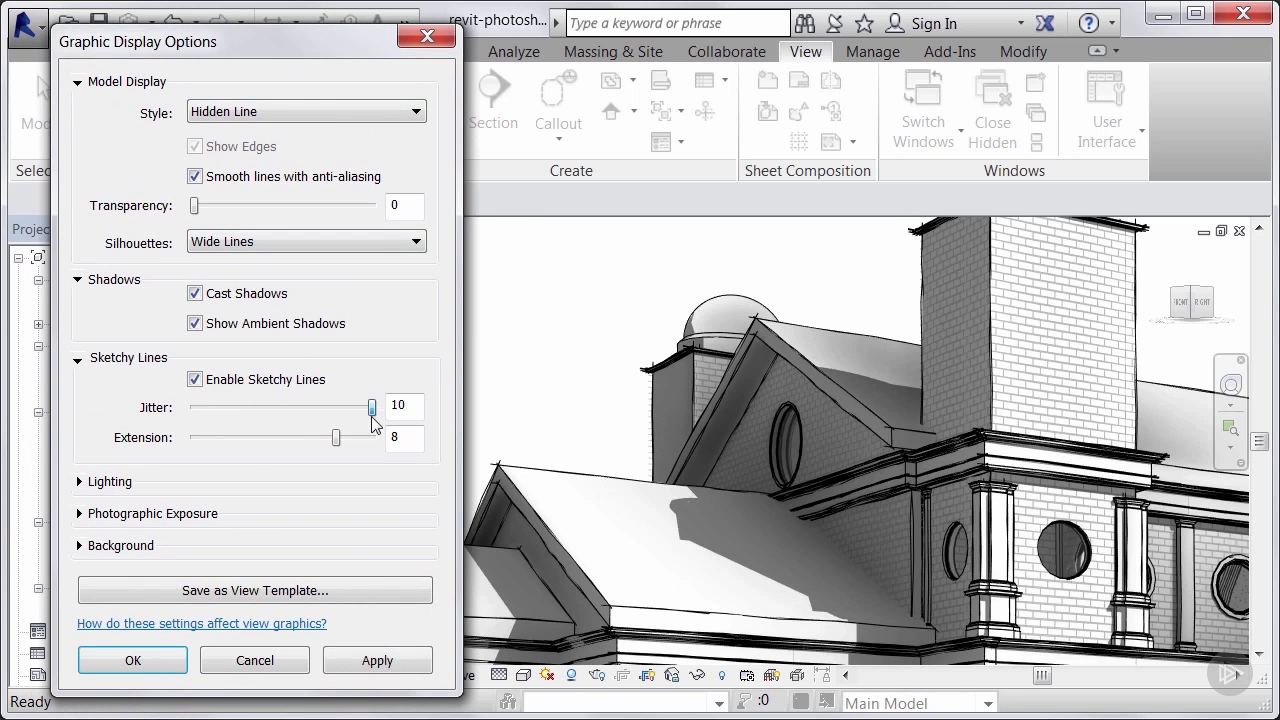
click(372, 661)
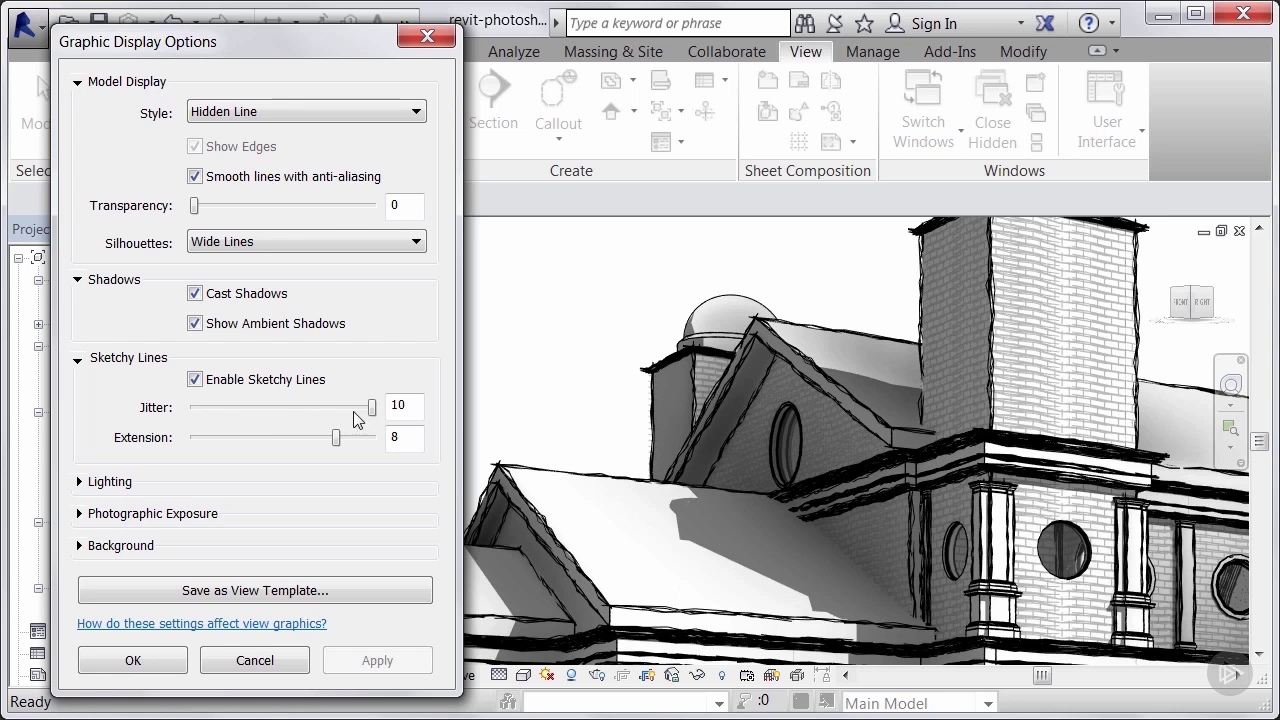
drag(370, 409, 232, 410)
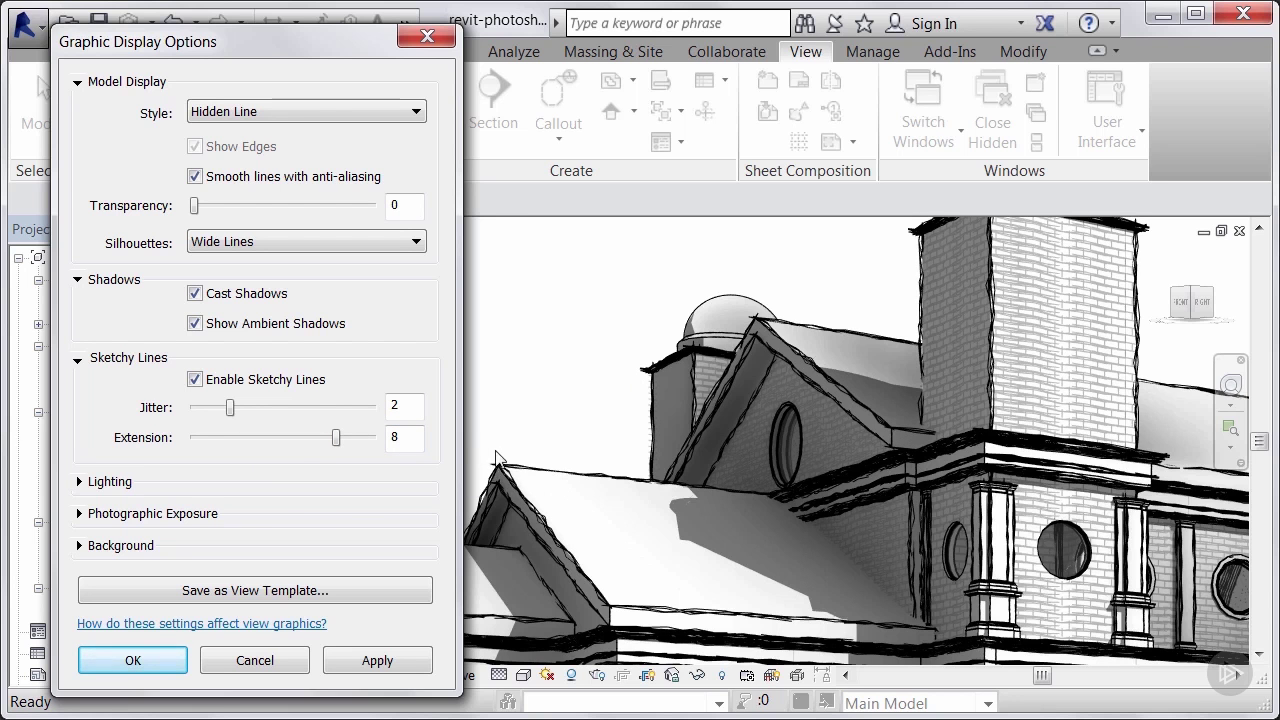
click(387, 662)
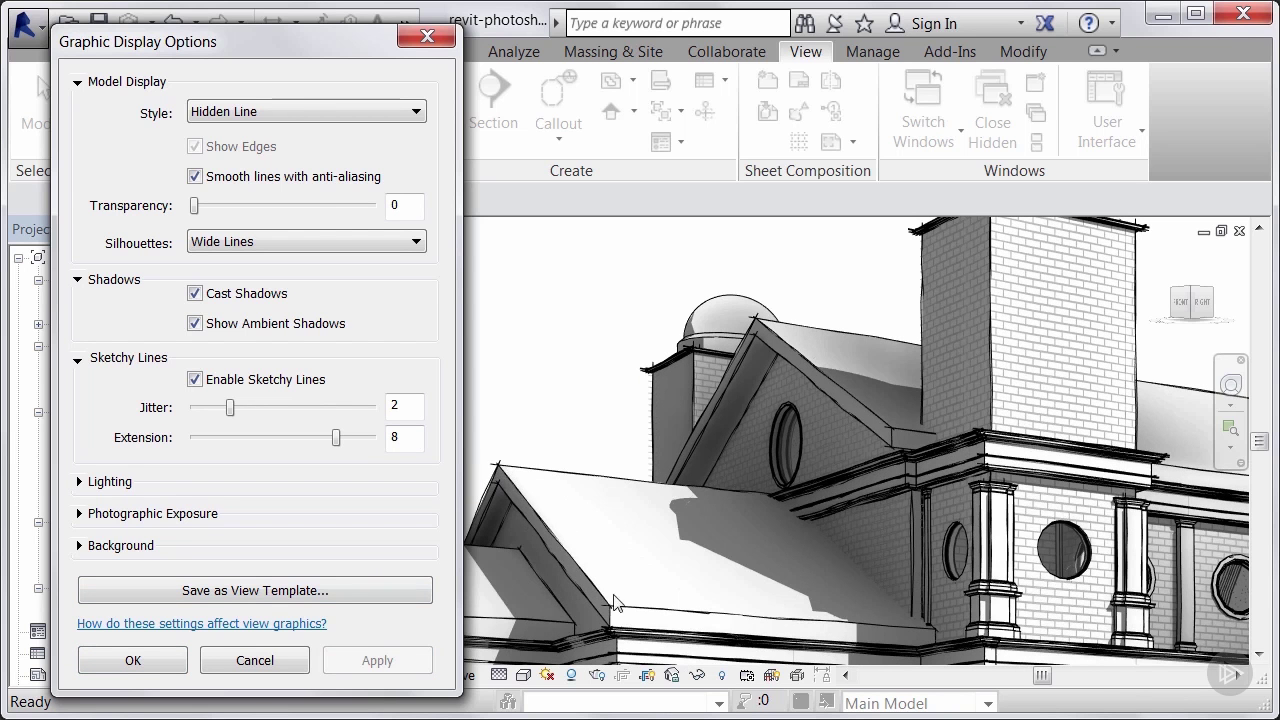
drag(350, 52, 301, 66)
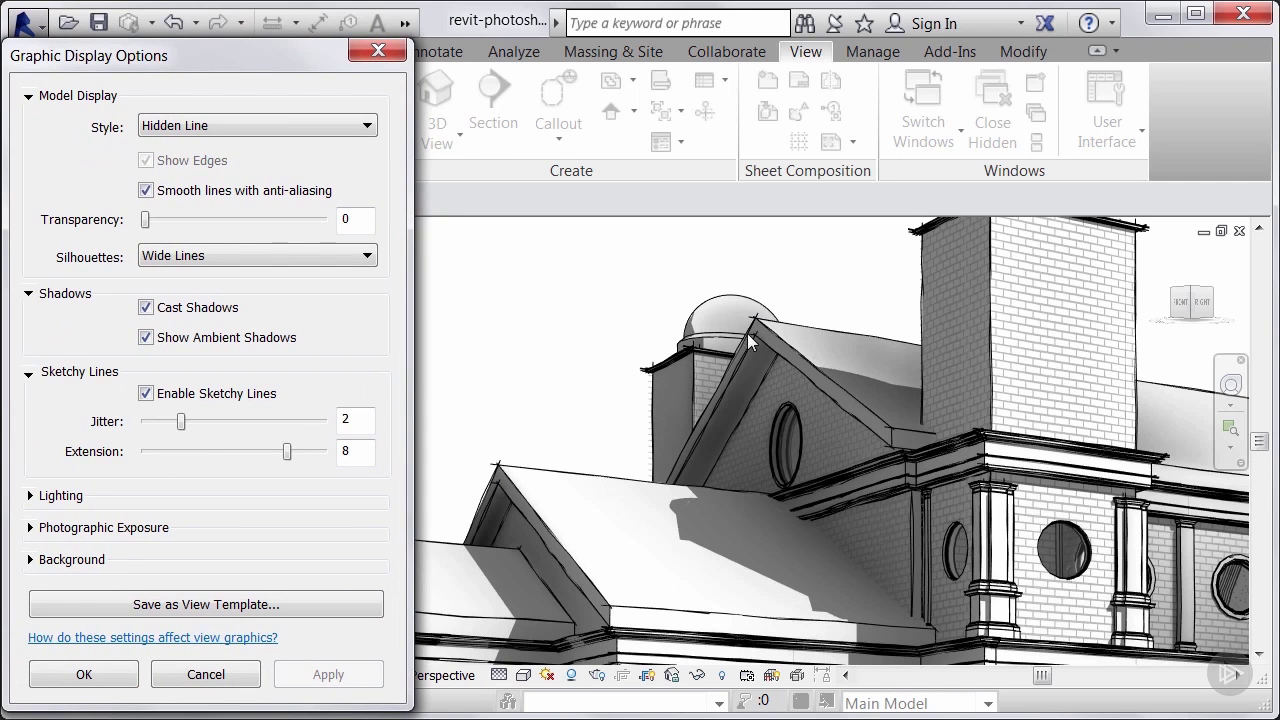
Try a Gradient background, then set the Background type to None.
click(31, 497)
click(30, 496)
click(30, 528)
click(31, 529)
click(30, 560)
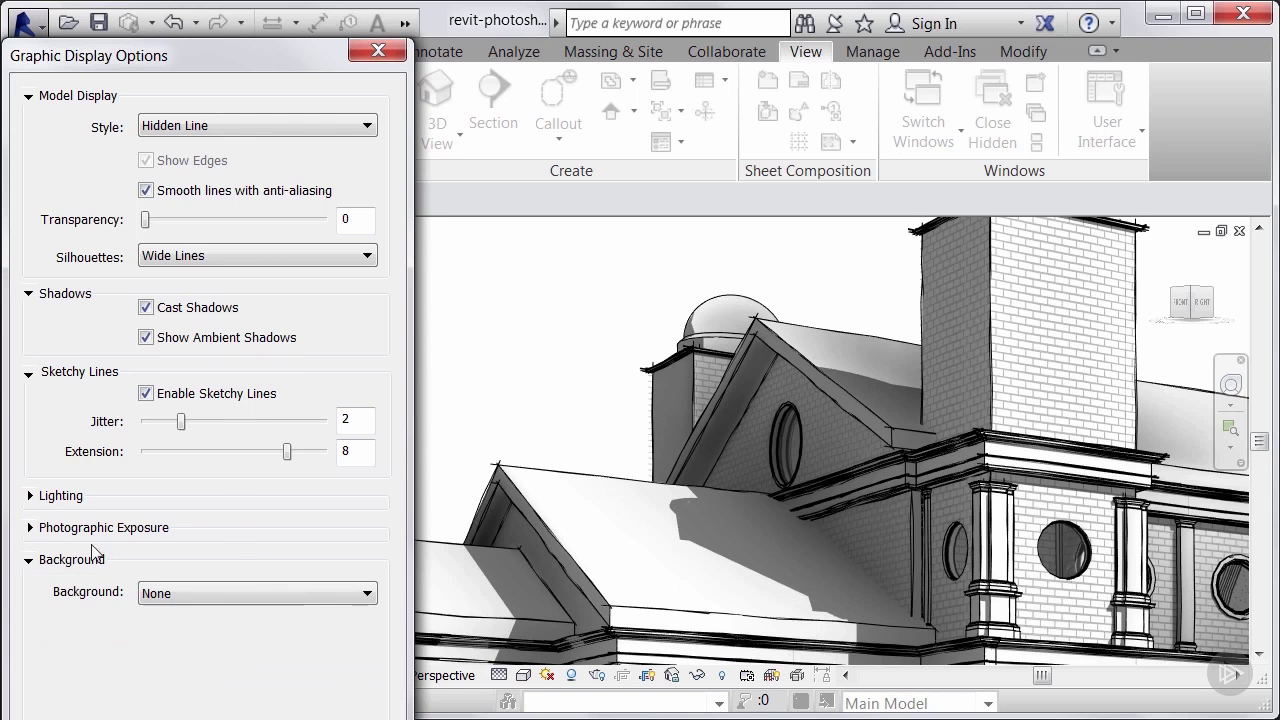
click(362, 594)
click(200, 647)
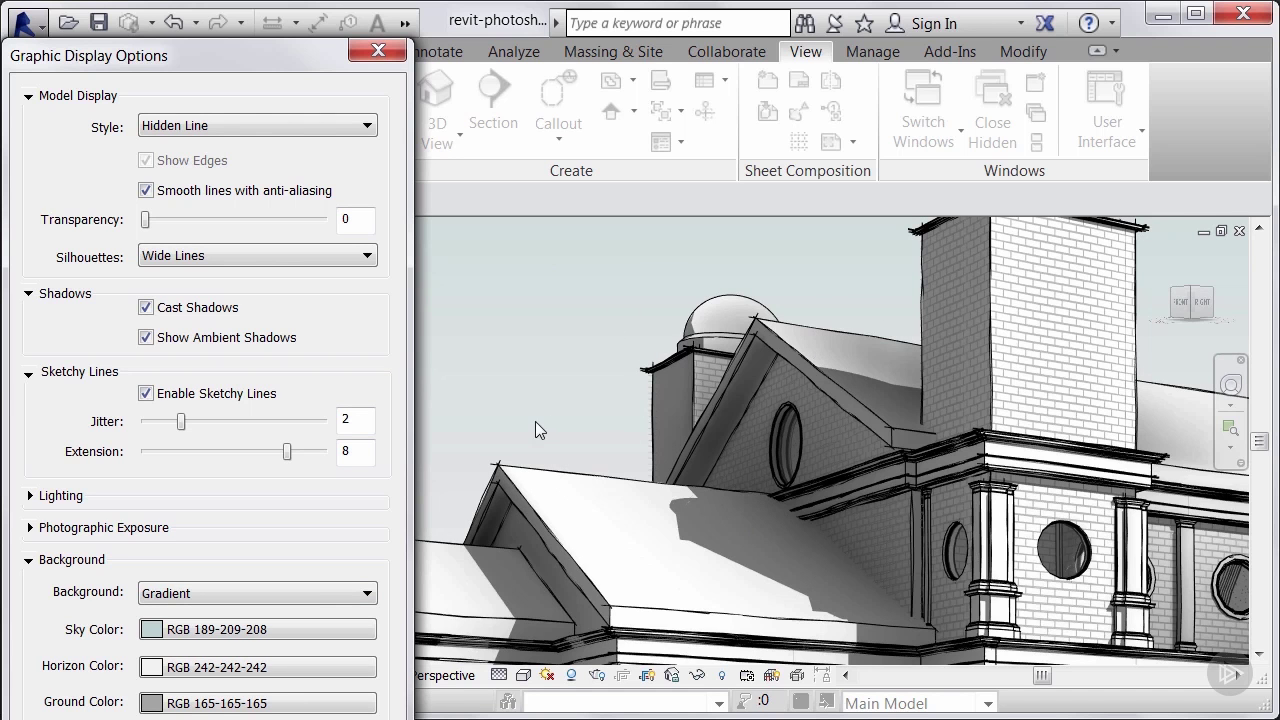
click(296, 593)
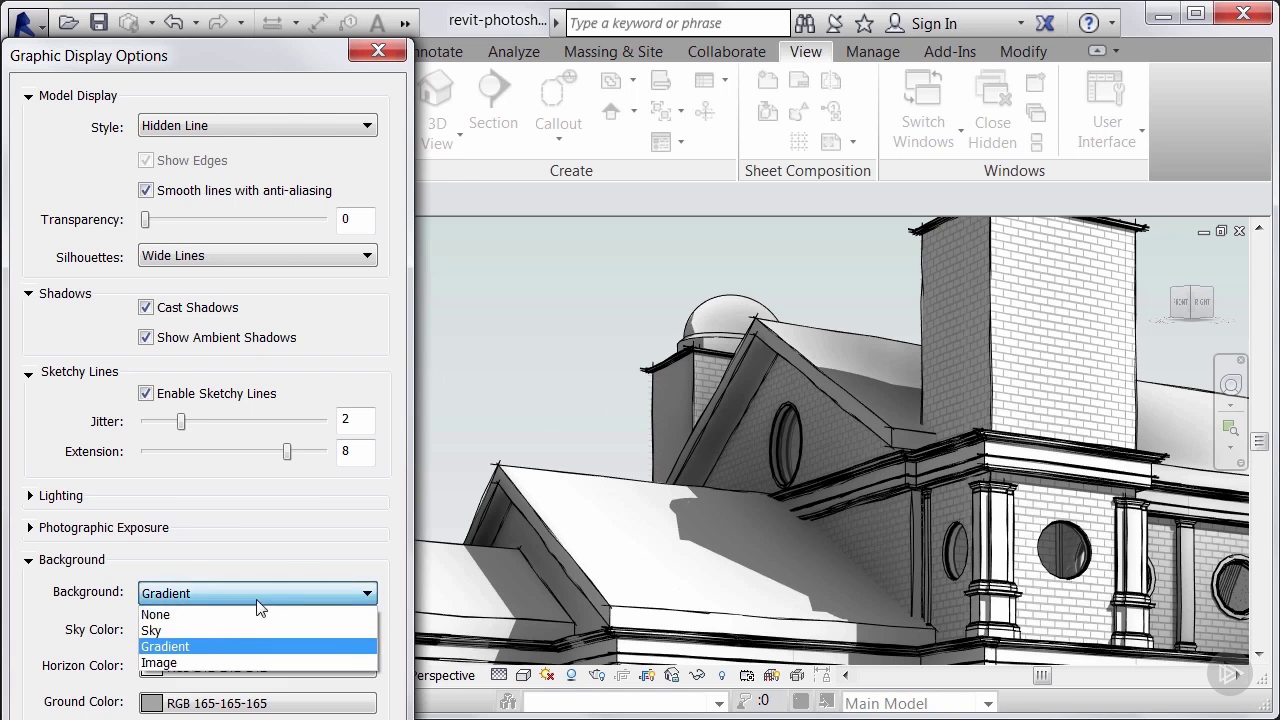
click(205, 612)
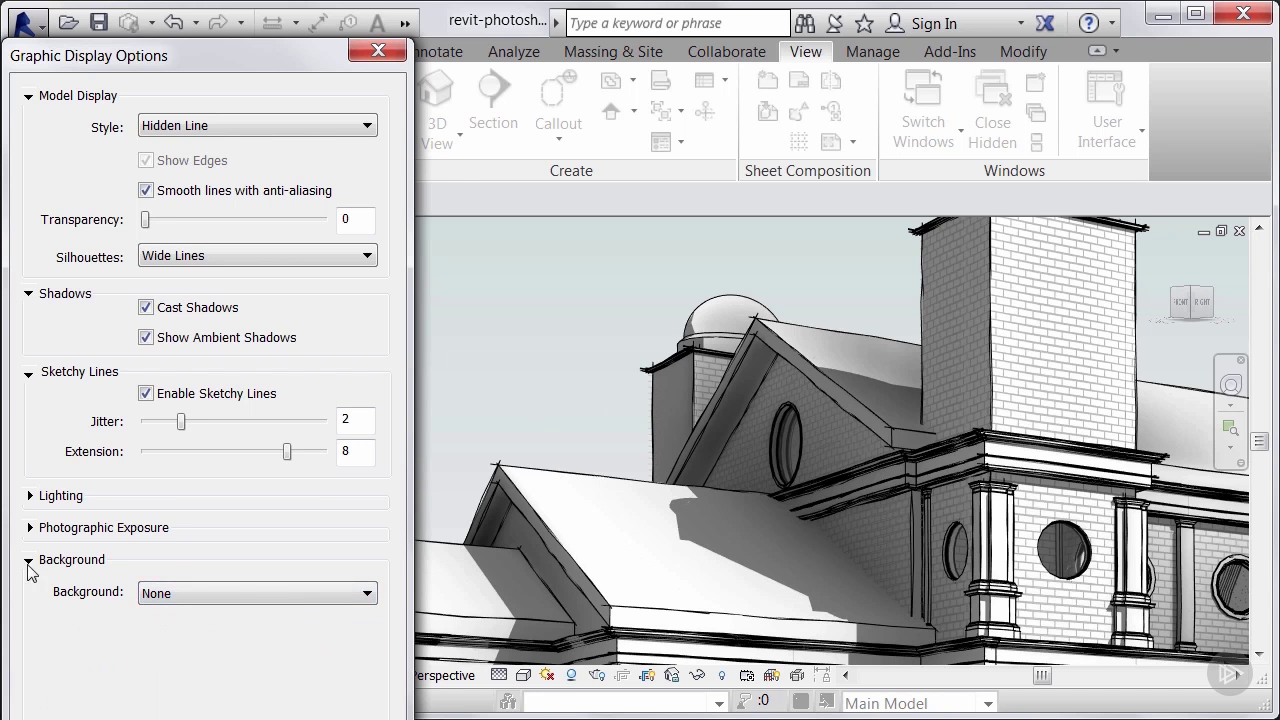
click(28, 561)
Close Graphic Display Options, zoom the building to fit, and switch to the Manage tab.
click(92, 676)
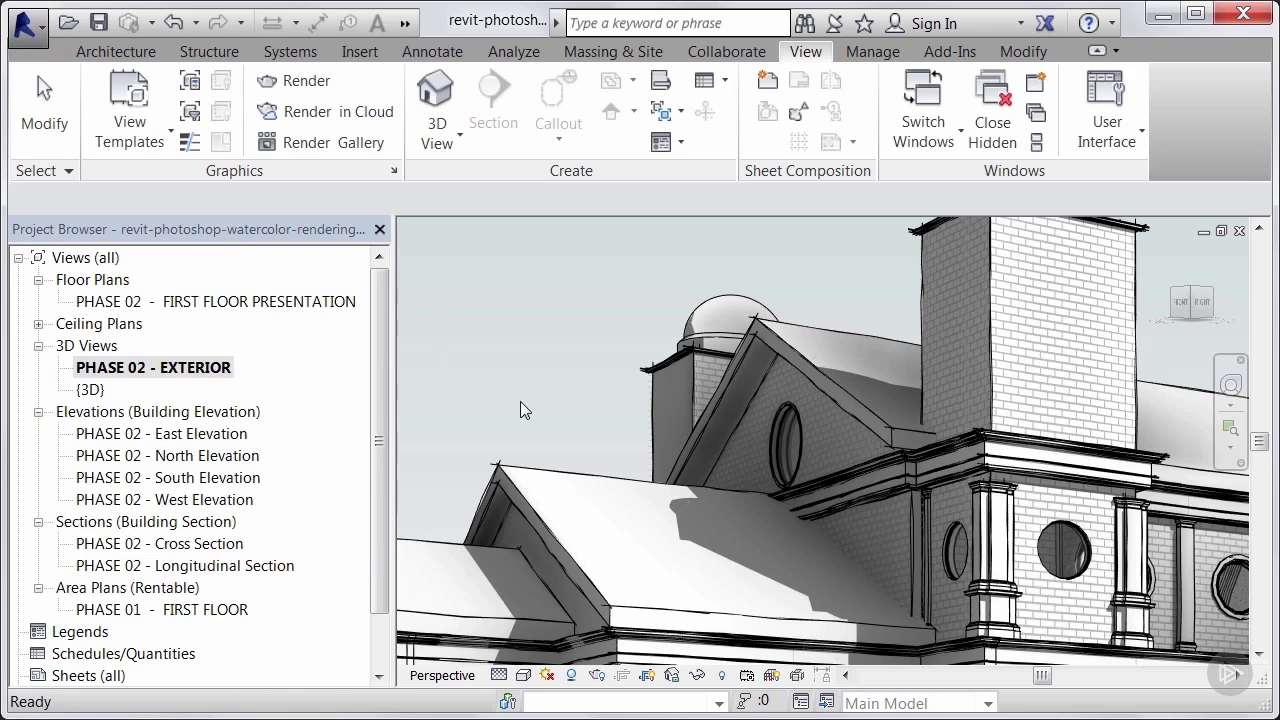
right_click(560, 407)
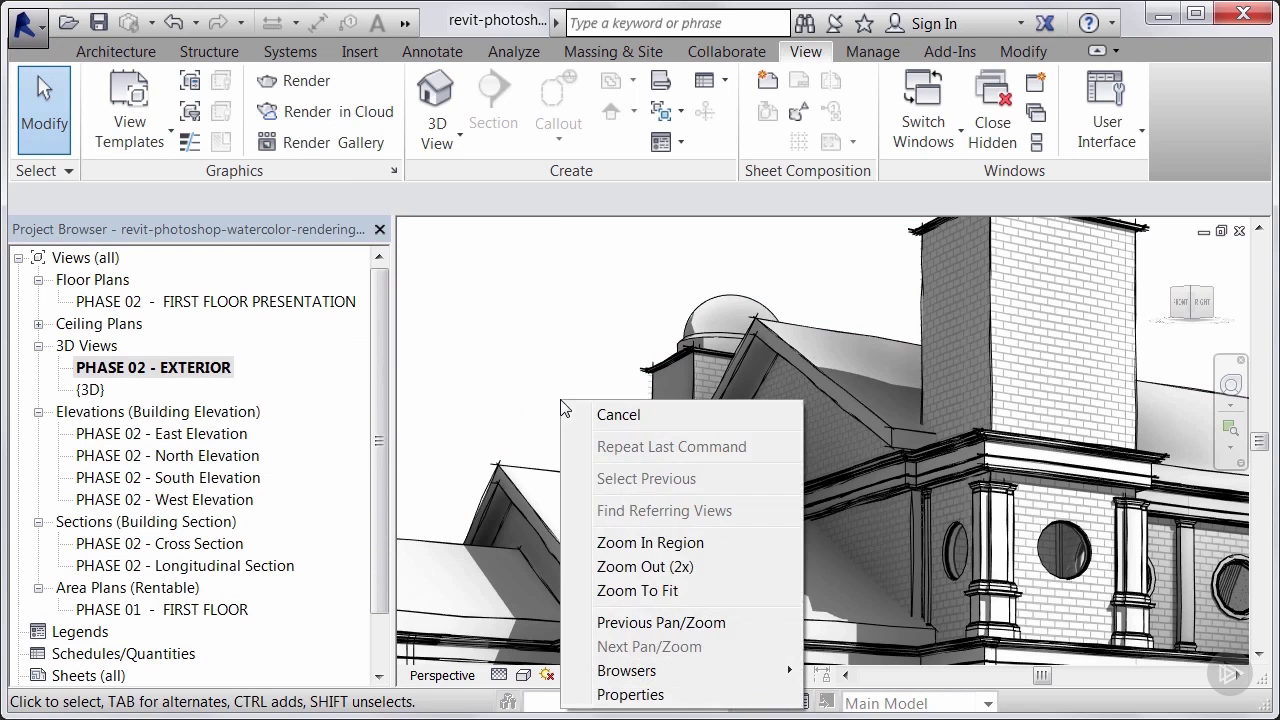
click(608, 507)
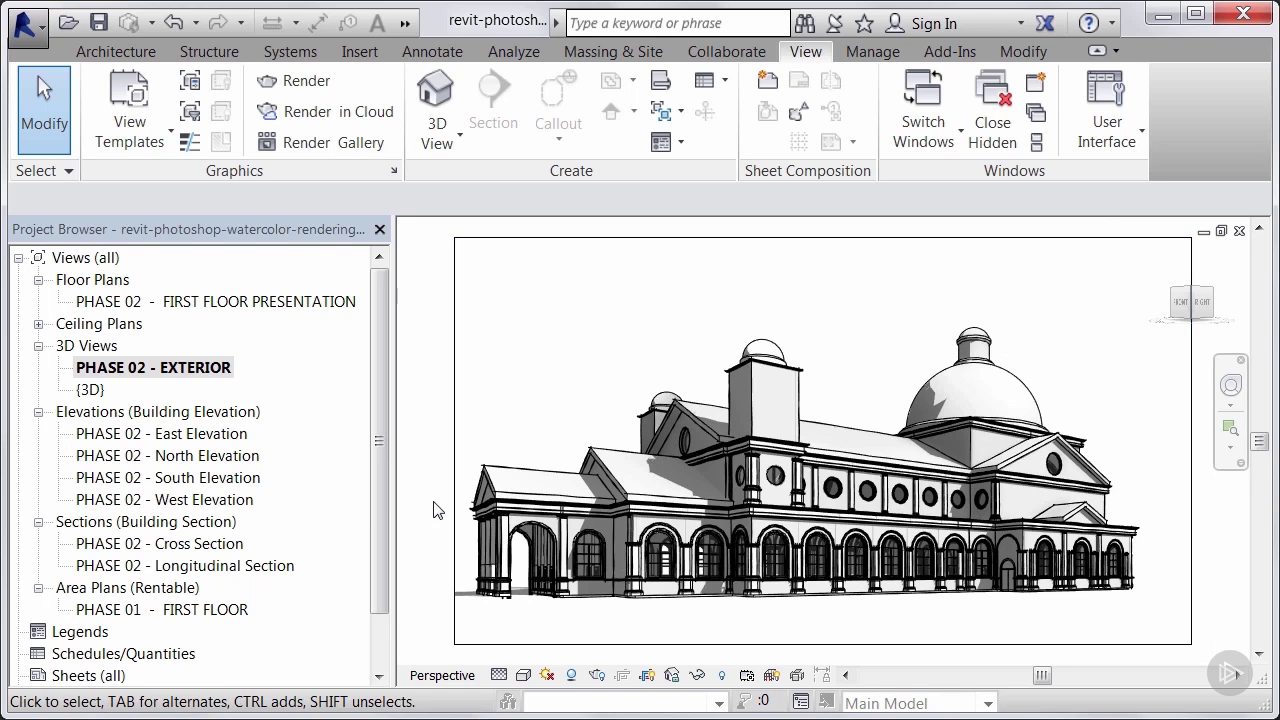
key(alt+m)
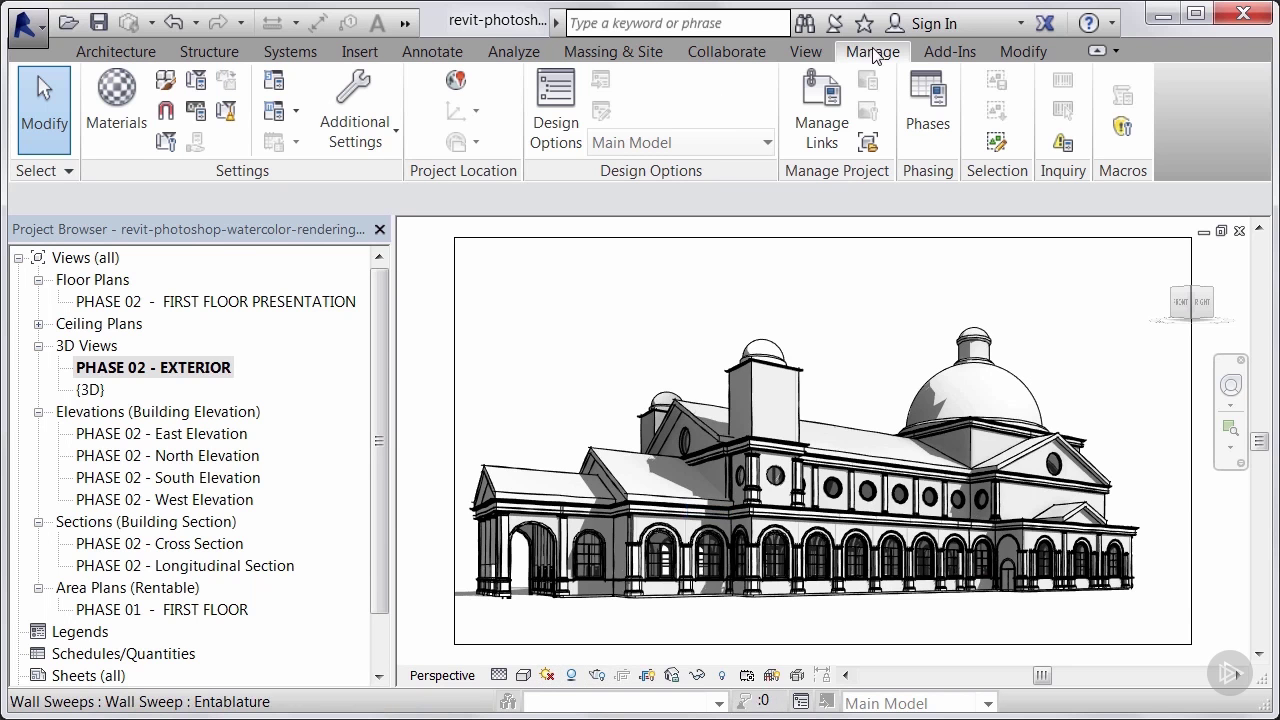
Open Sun Settings from Additional Settings and apply a 10° sun altitude.
click(392, 135)
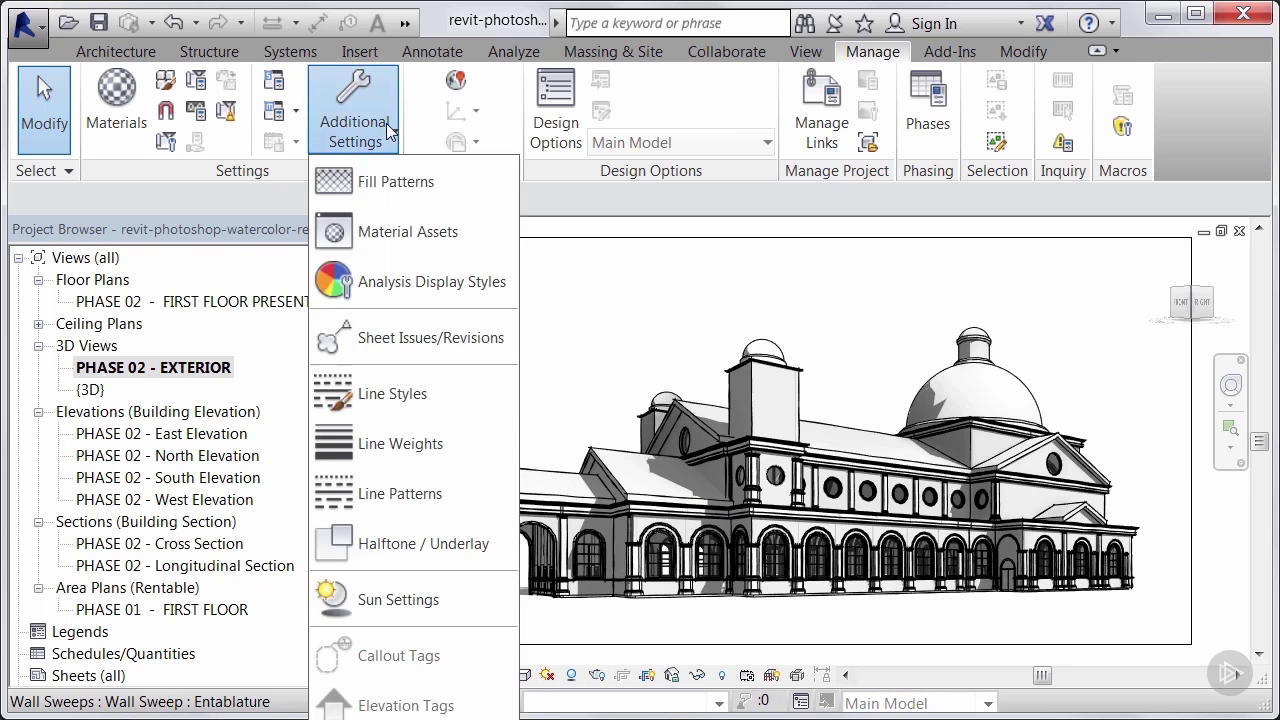
click(390, 602)
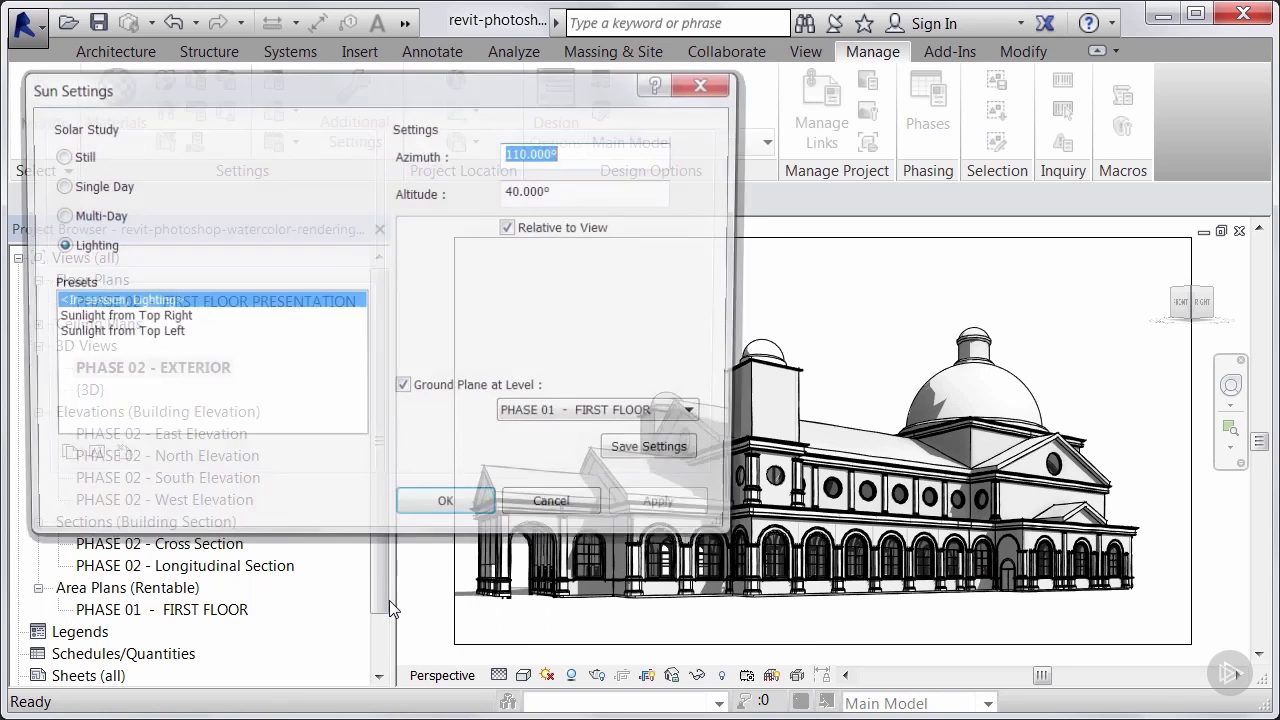
drag(489, 88, 490, 55)
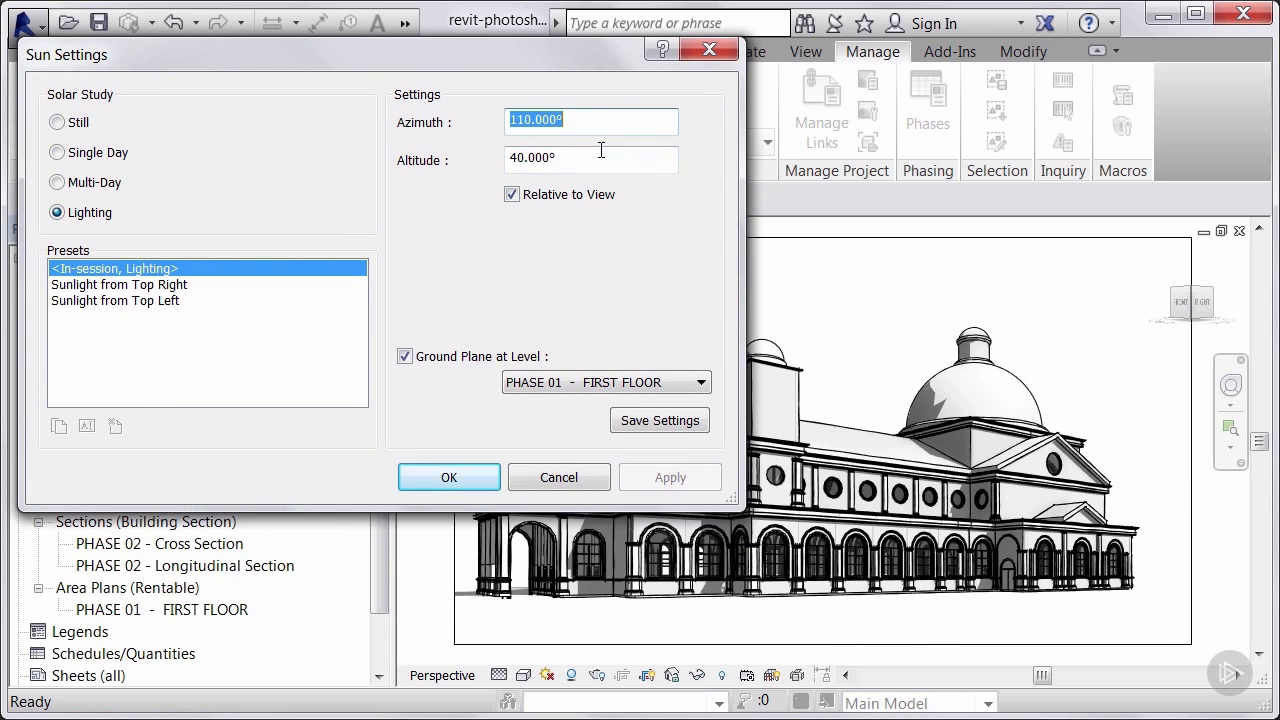
key(Tab)
text(10)
key(Tab)
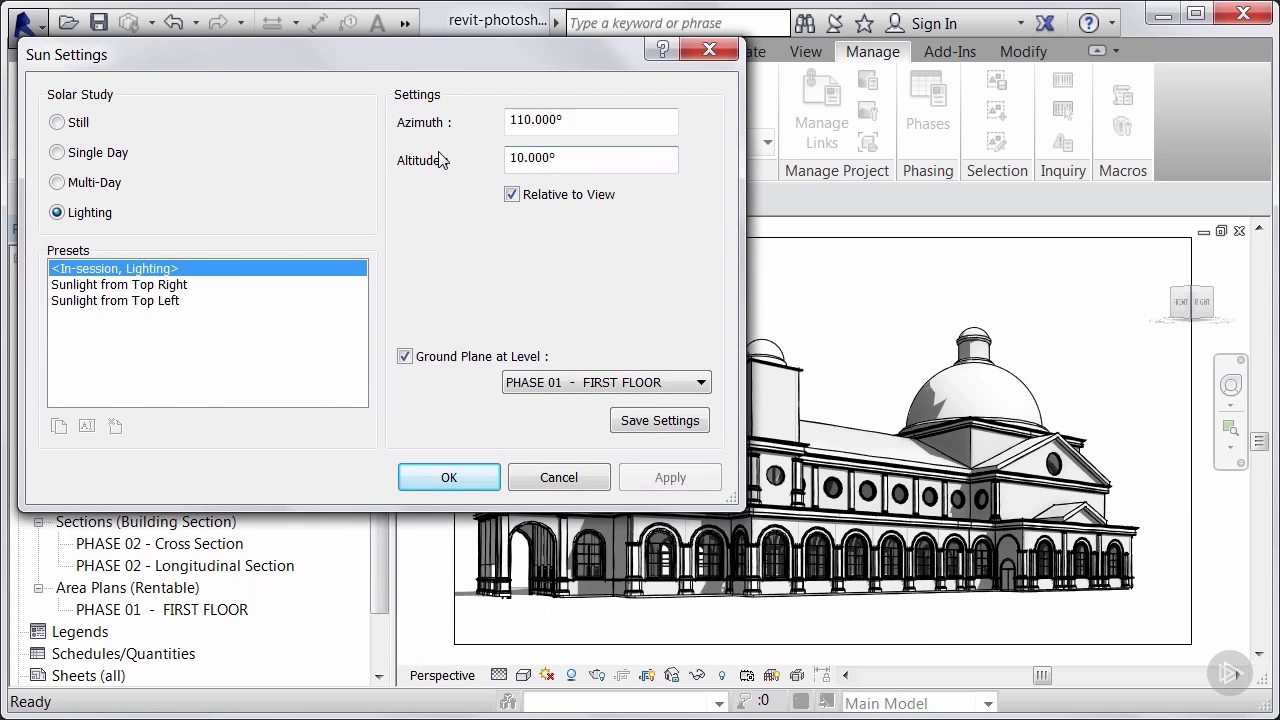
click(656, 480)
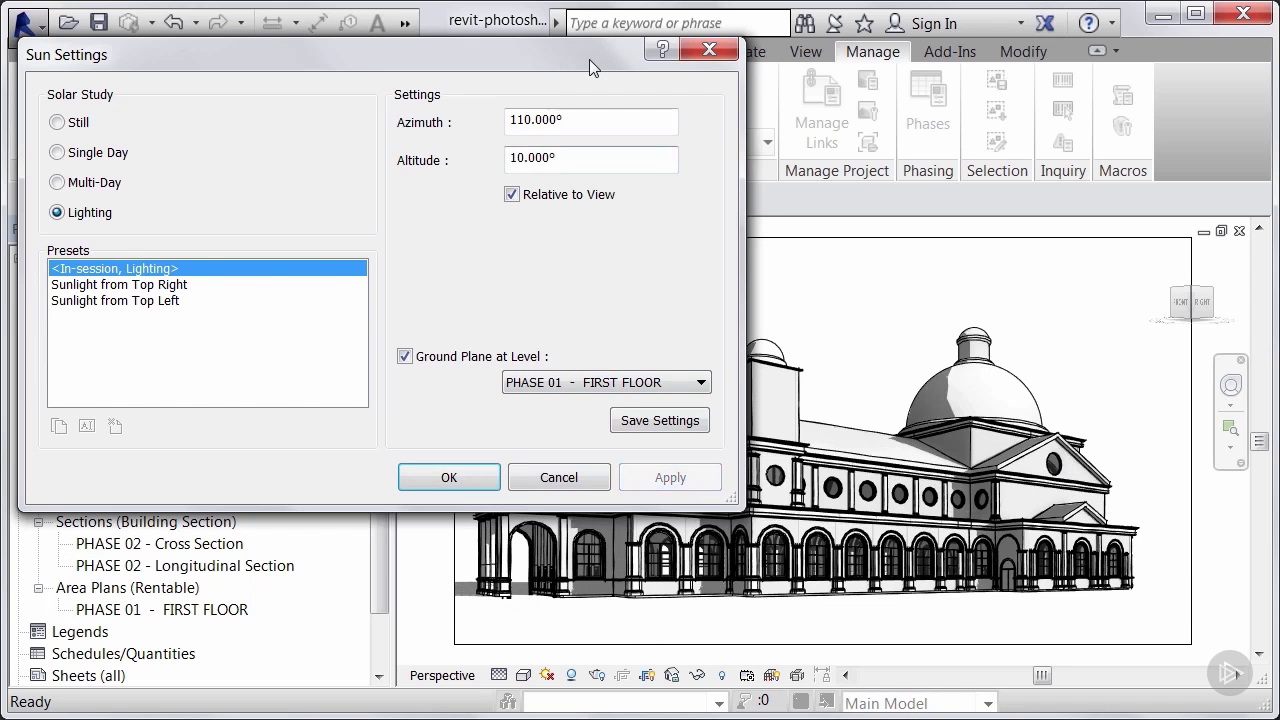
Change the sun altitude back to 40°.
drag(589, 59, 298, 57)
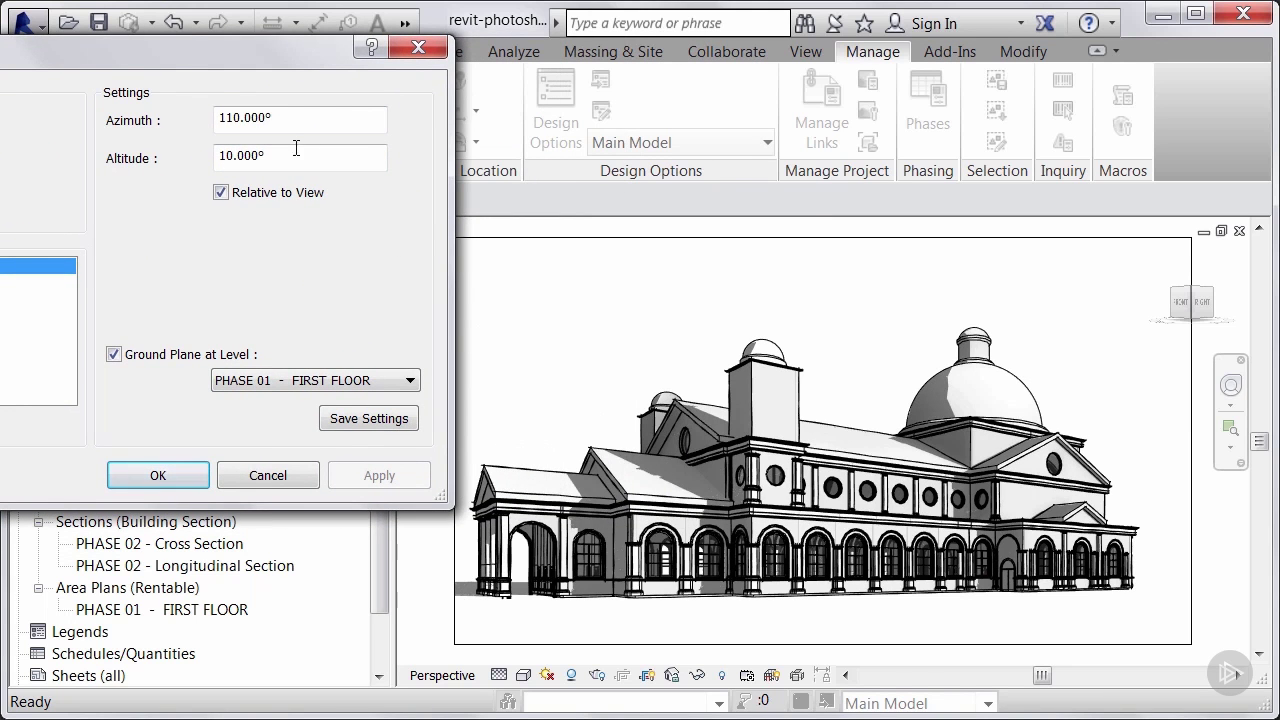
key(shift+Tab)
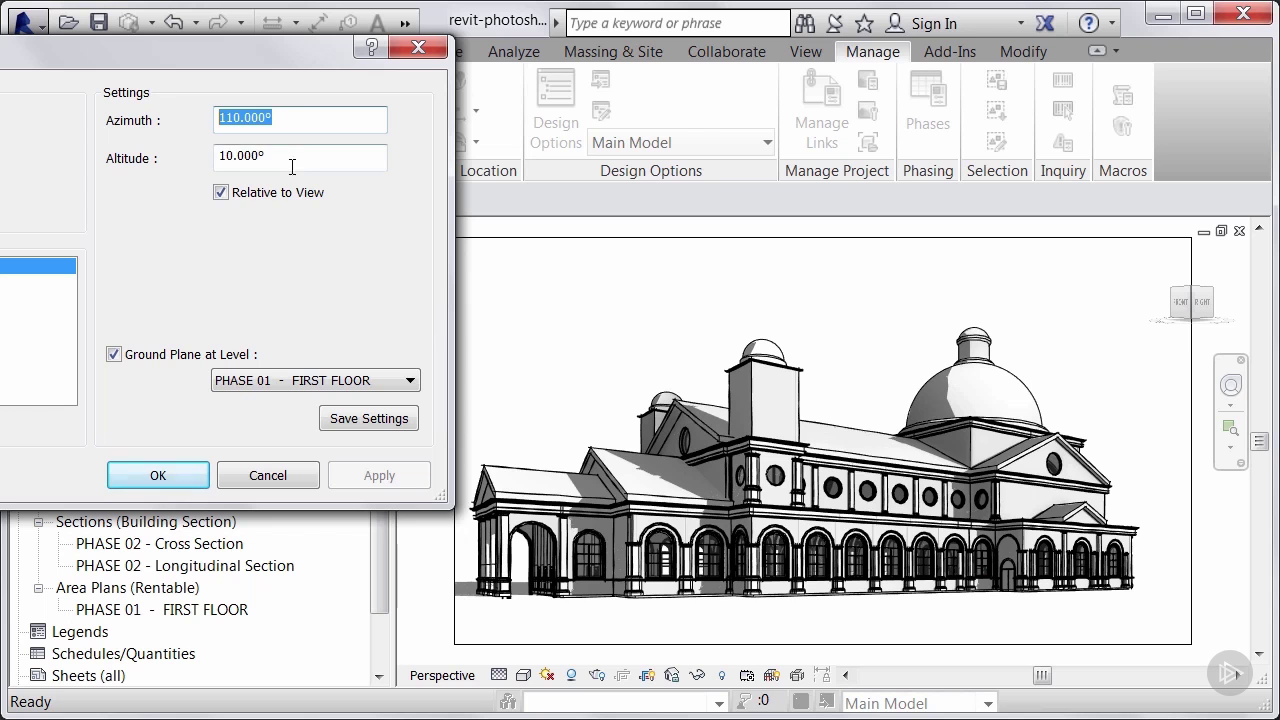
drag(285, 157, 129, 143)
text(40)
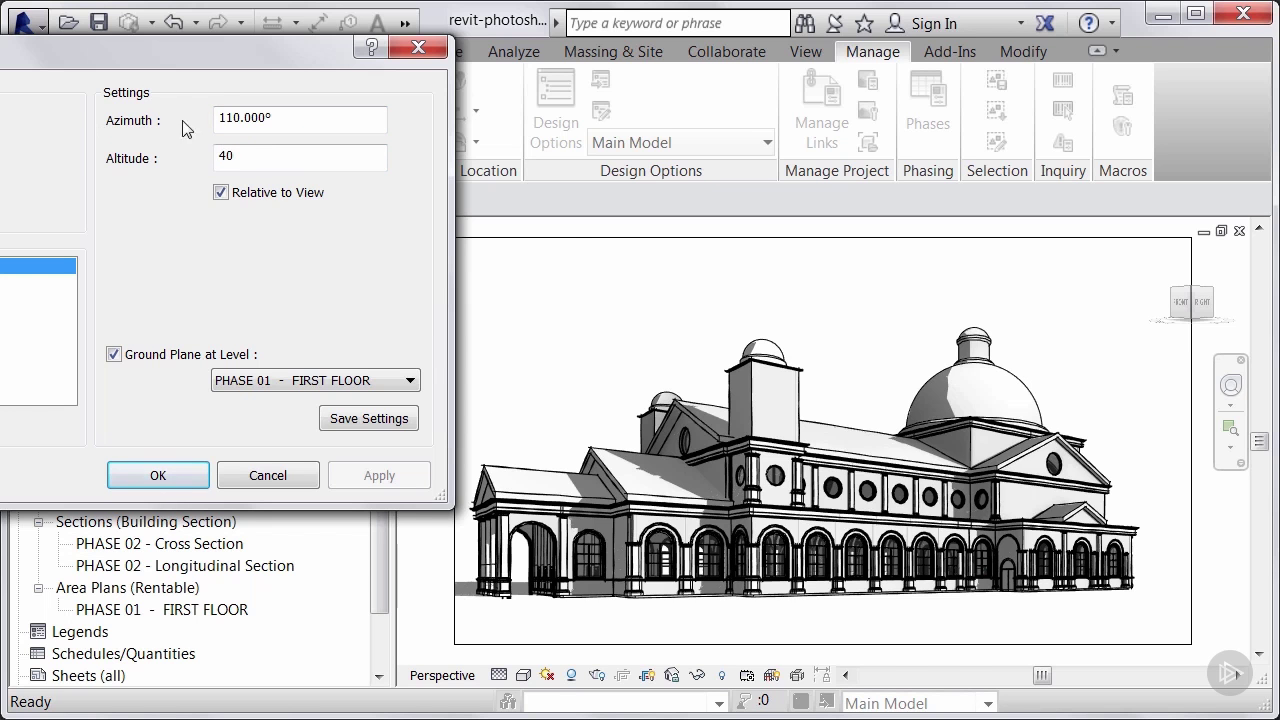
click(316, 119)
Enter a 90° sun azimuth, then change it to 180° and apply.
drag(268, 56, 407, 70)
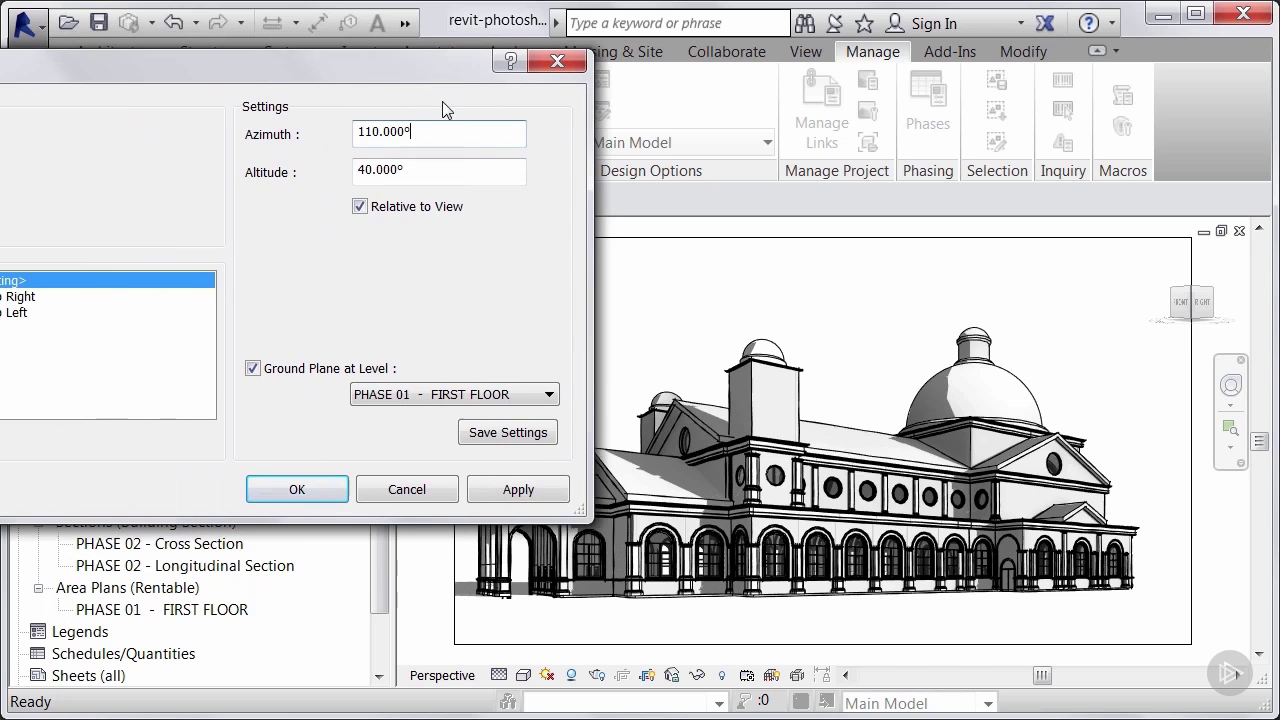
drag(410, 132, 288, 134)
text(90)
click(300, 138)
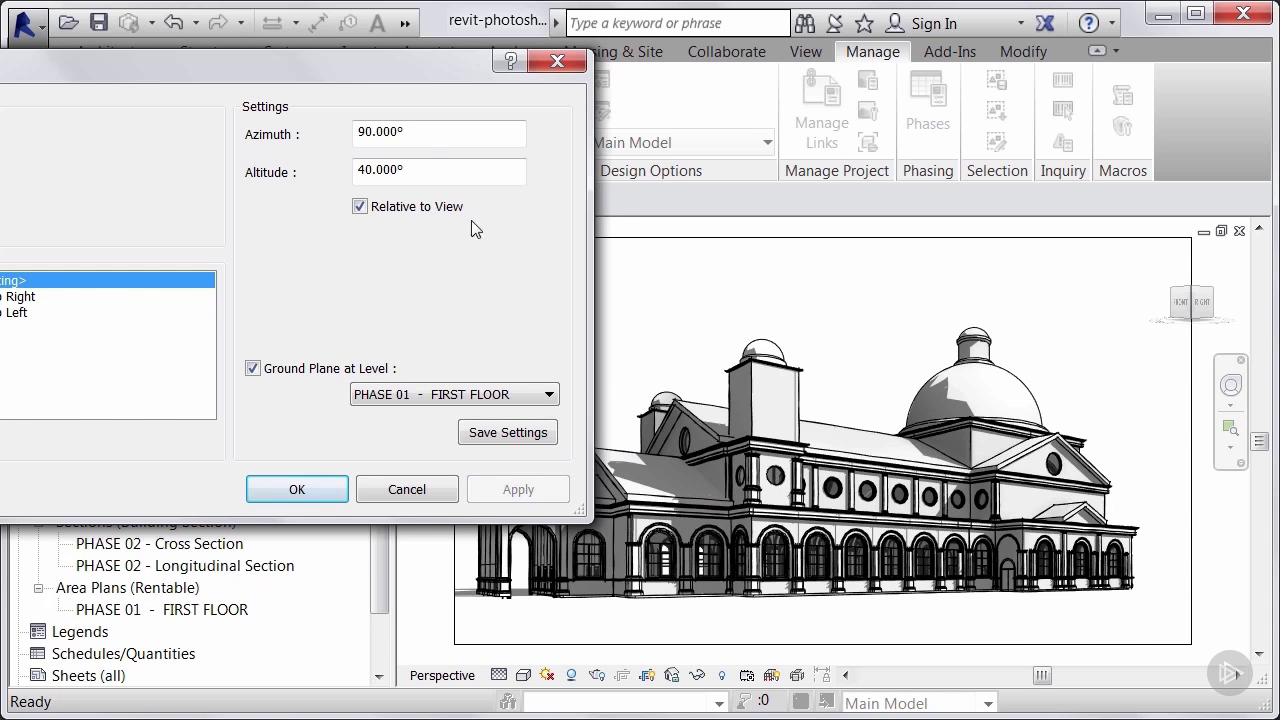
click(400, 134)
text(180)
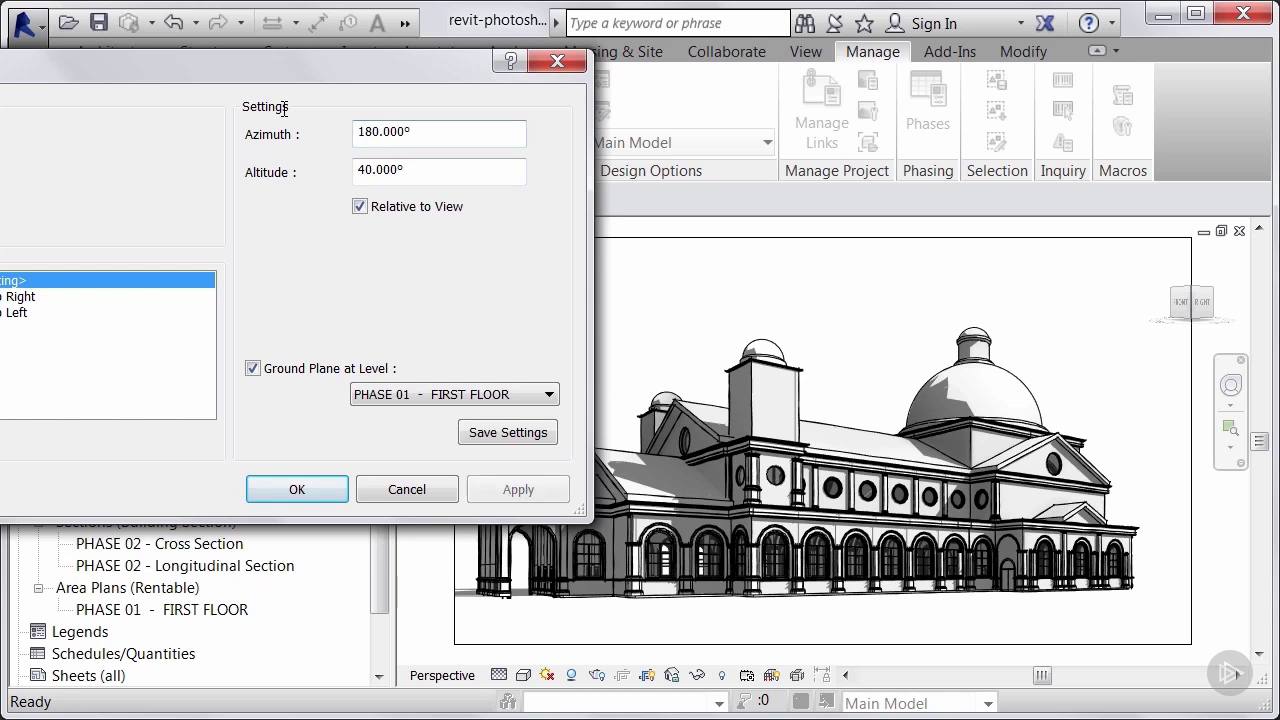
click(512, 486)
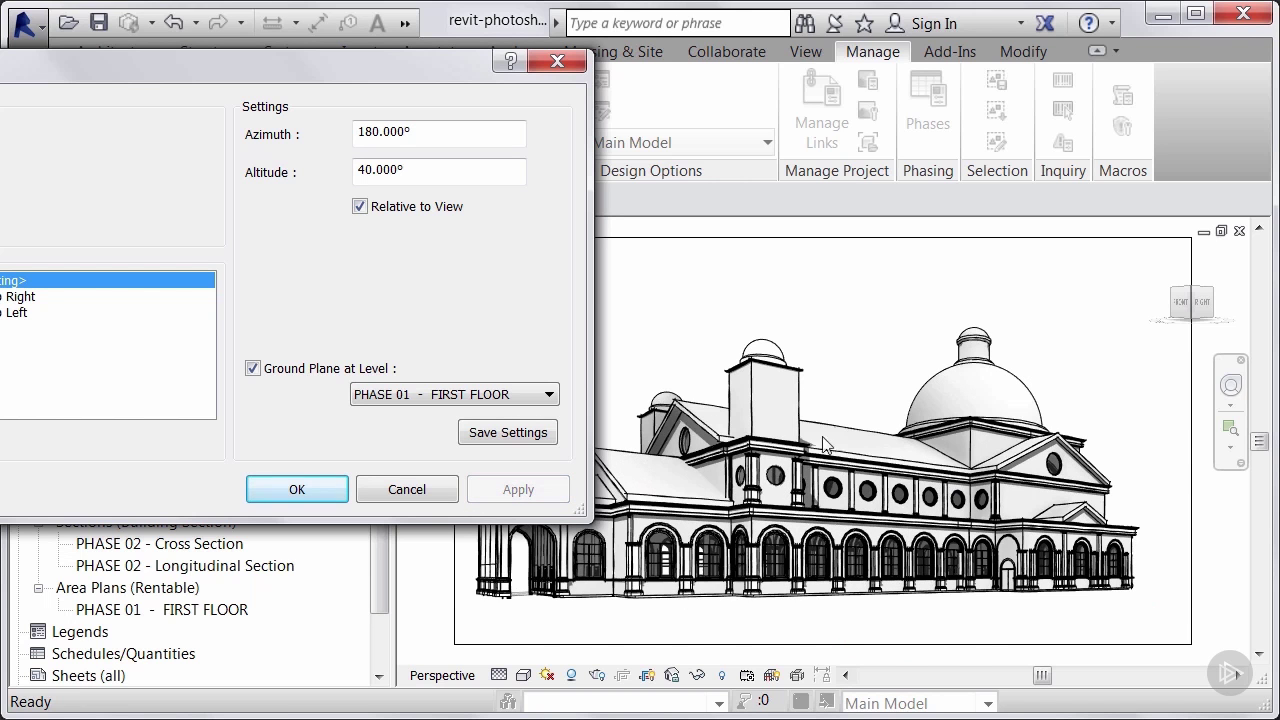
Change the sun azimuth to 200° and apply it to the view.
double_click(447, 136)
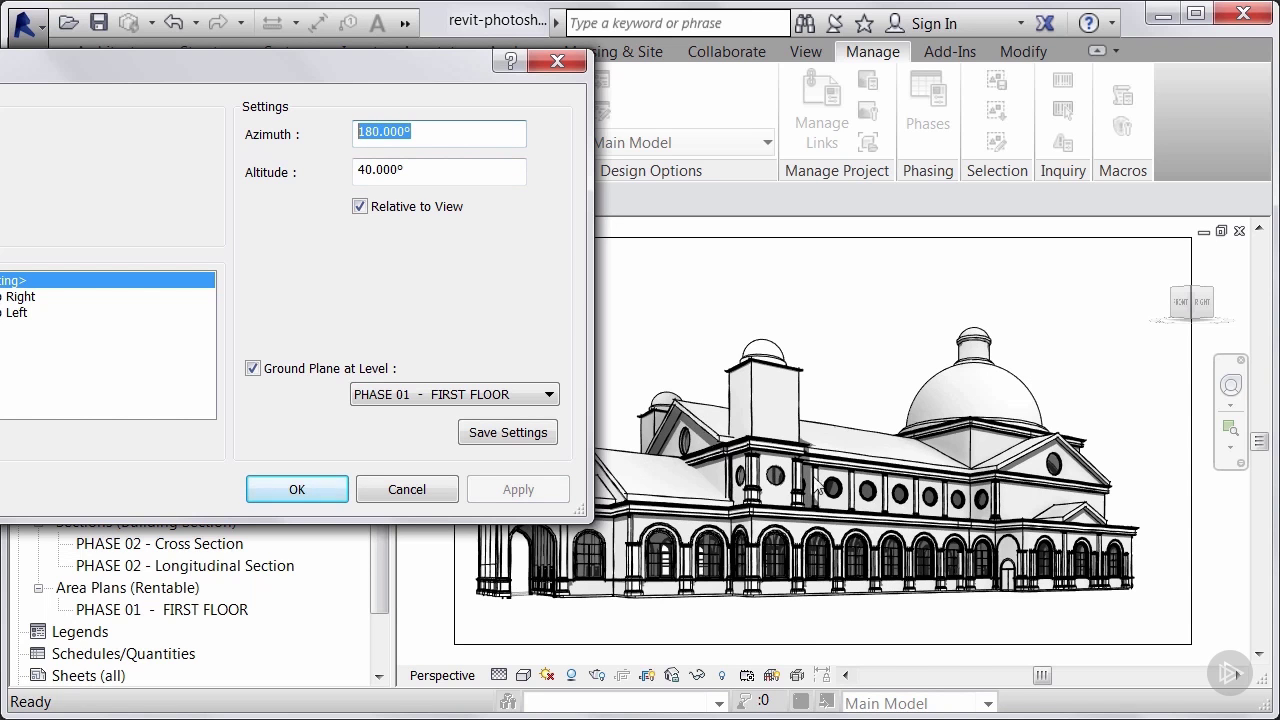
text(20)
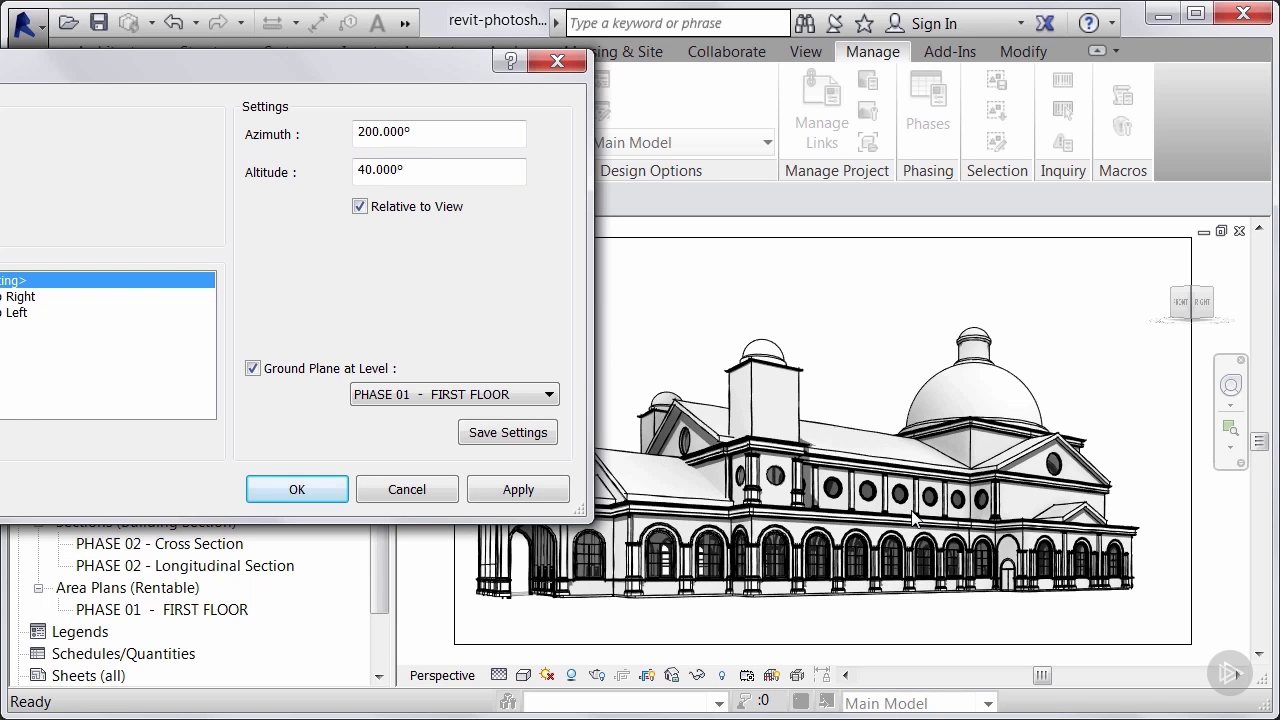
click(523, 492)
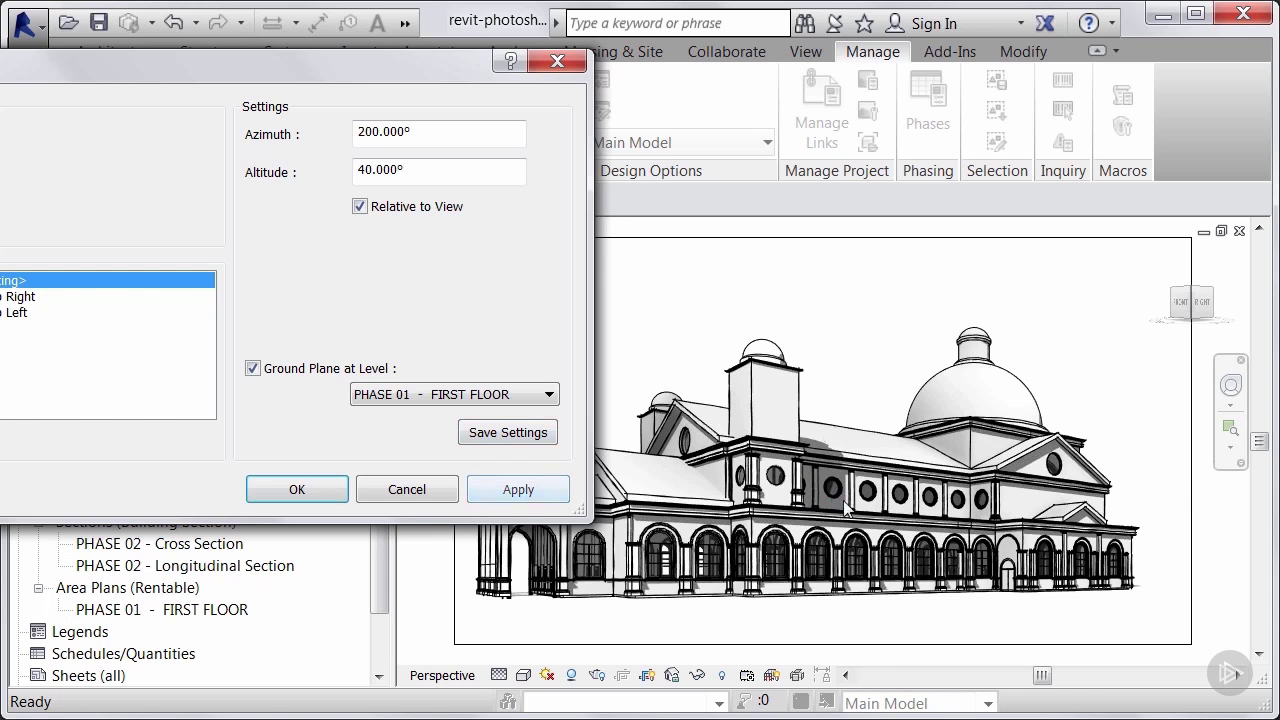
Set the sun azimuth to 110° at 40° altitude and apply.
drag(404, 70, 234, 93)
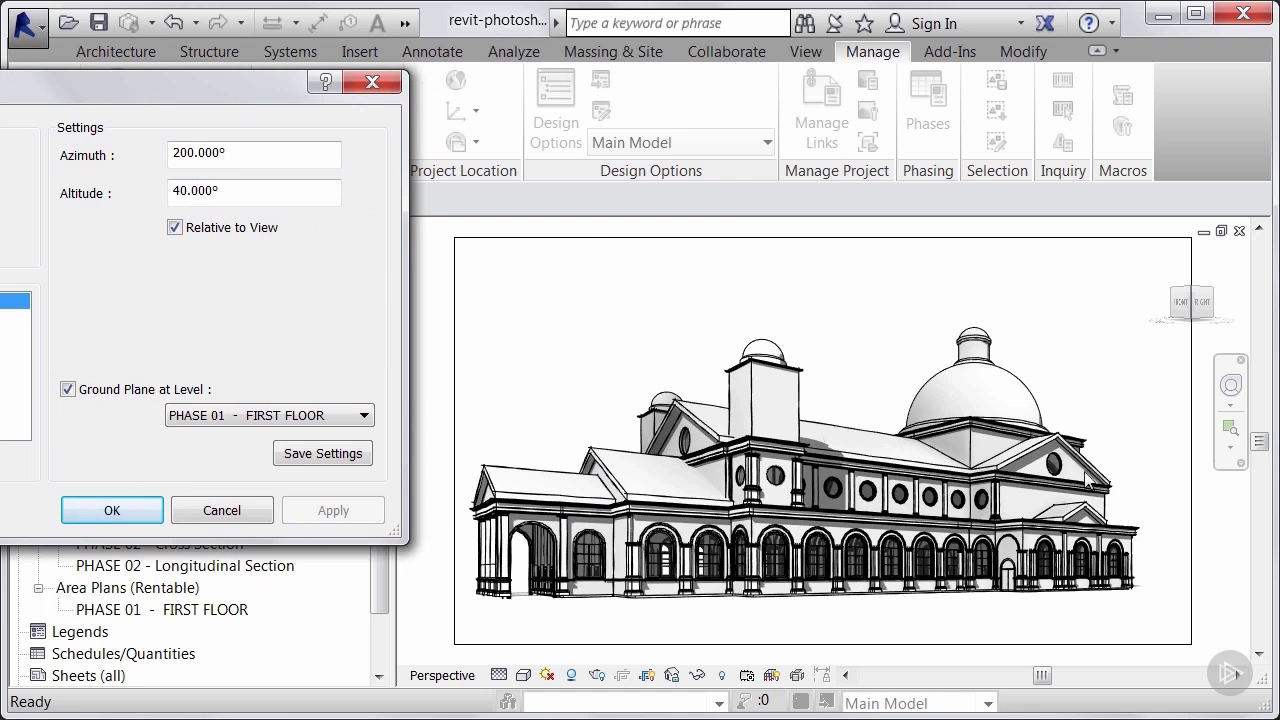
drag(230, 90, 402, 121)
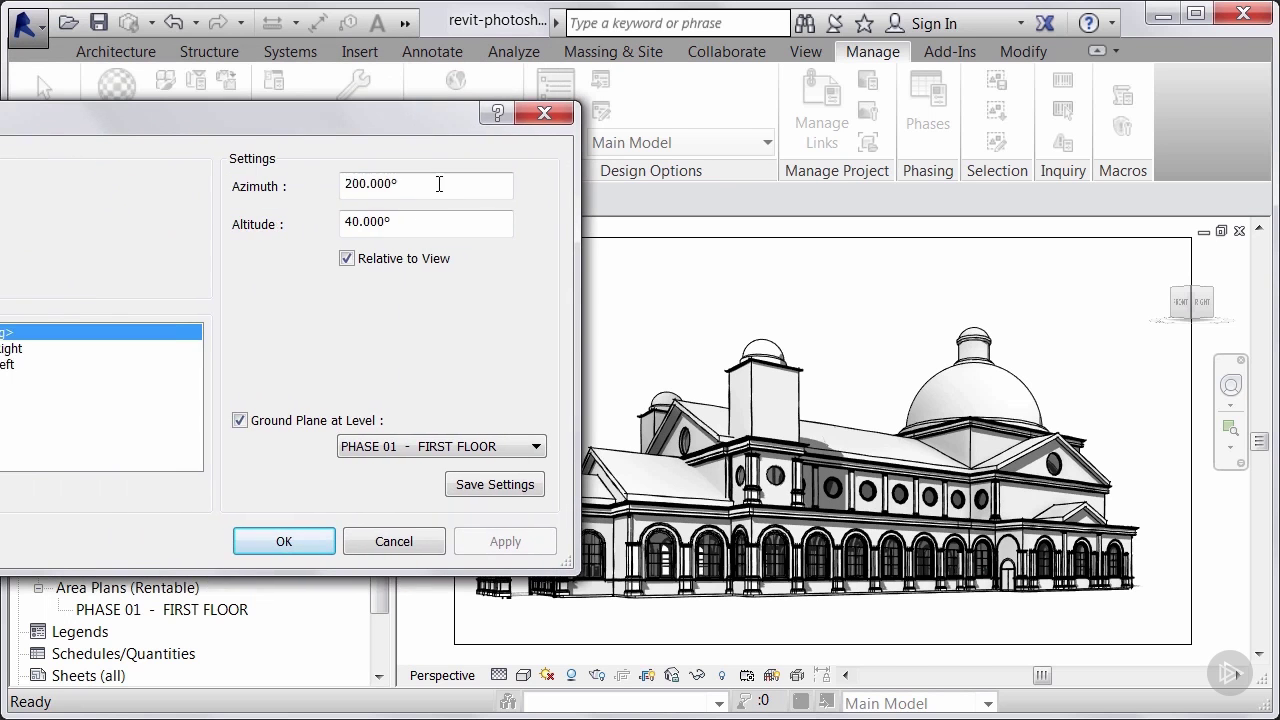
drag(439, 184, 254, 180)
text(110)
click(421, 230)
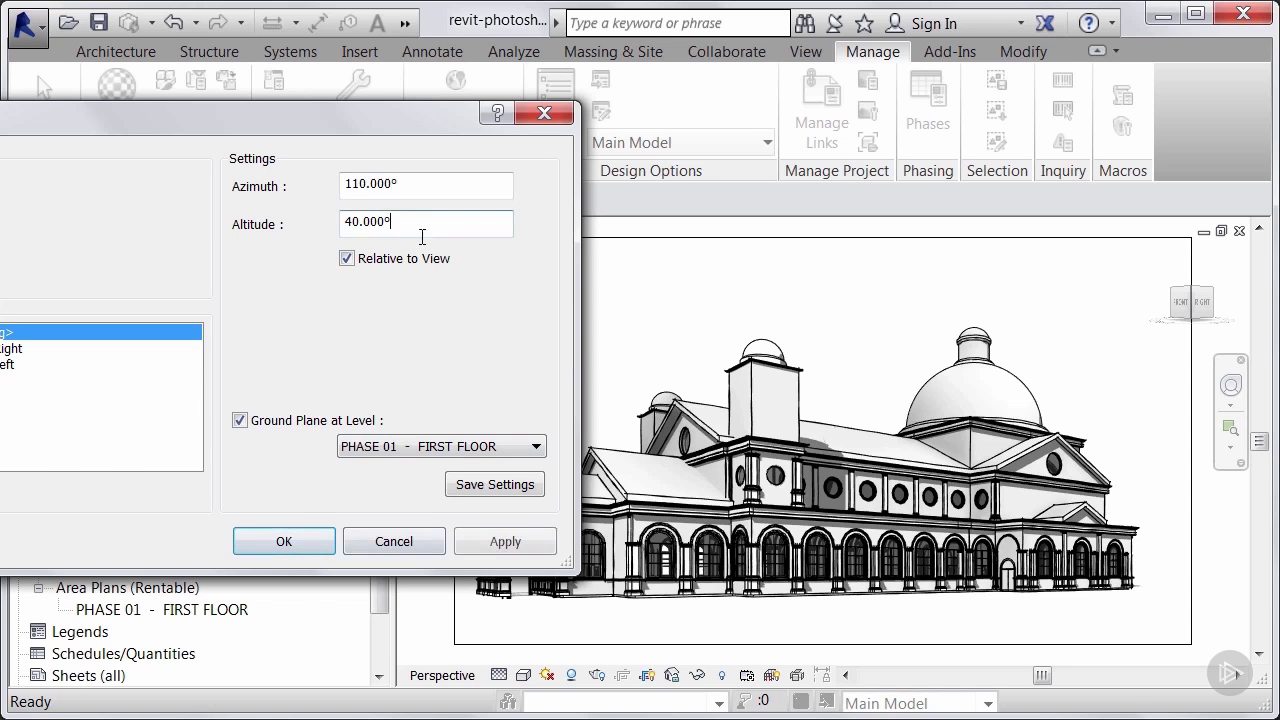
click(528, 550)
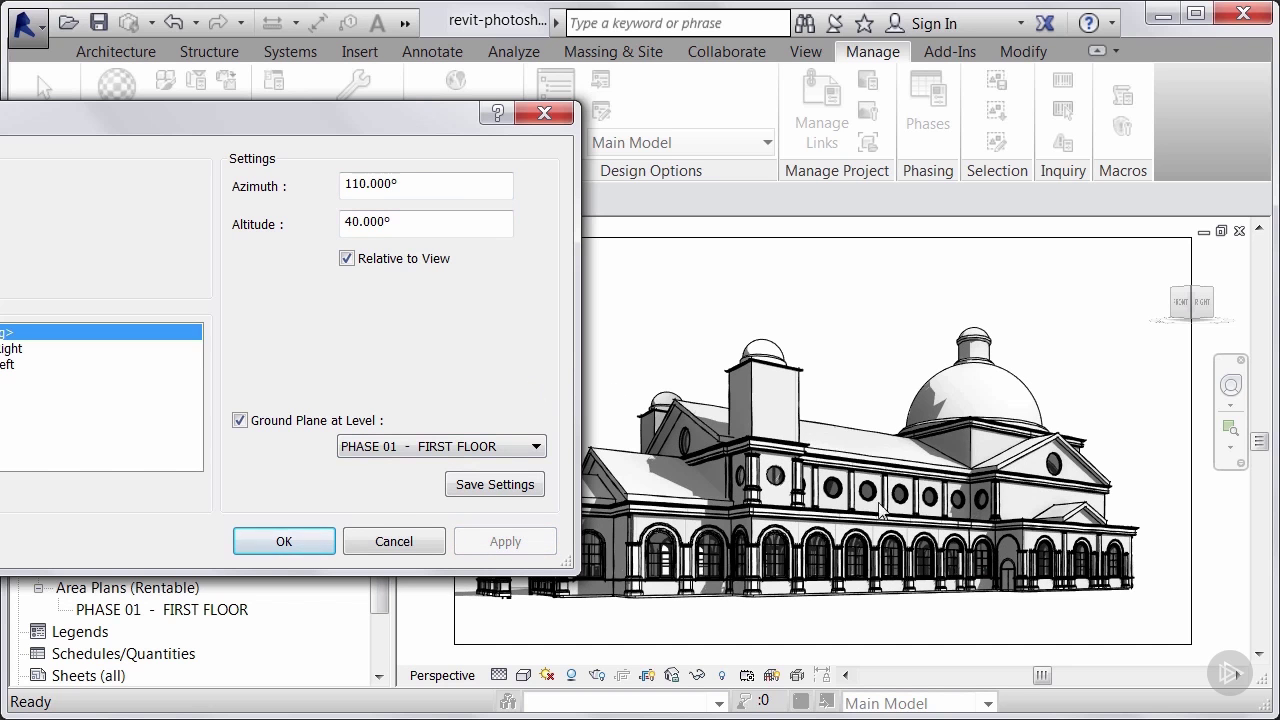
Apply the 110° azimuth, 40° altitude sun settings to the shadowed exterior view.
click(285, 541)
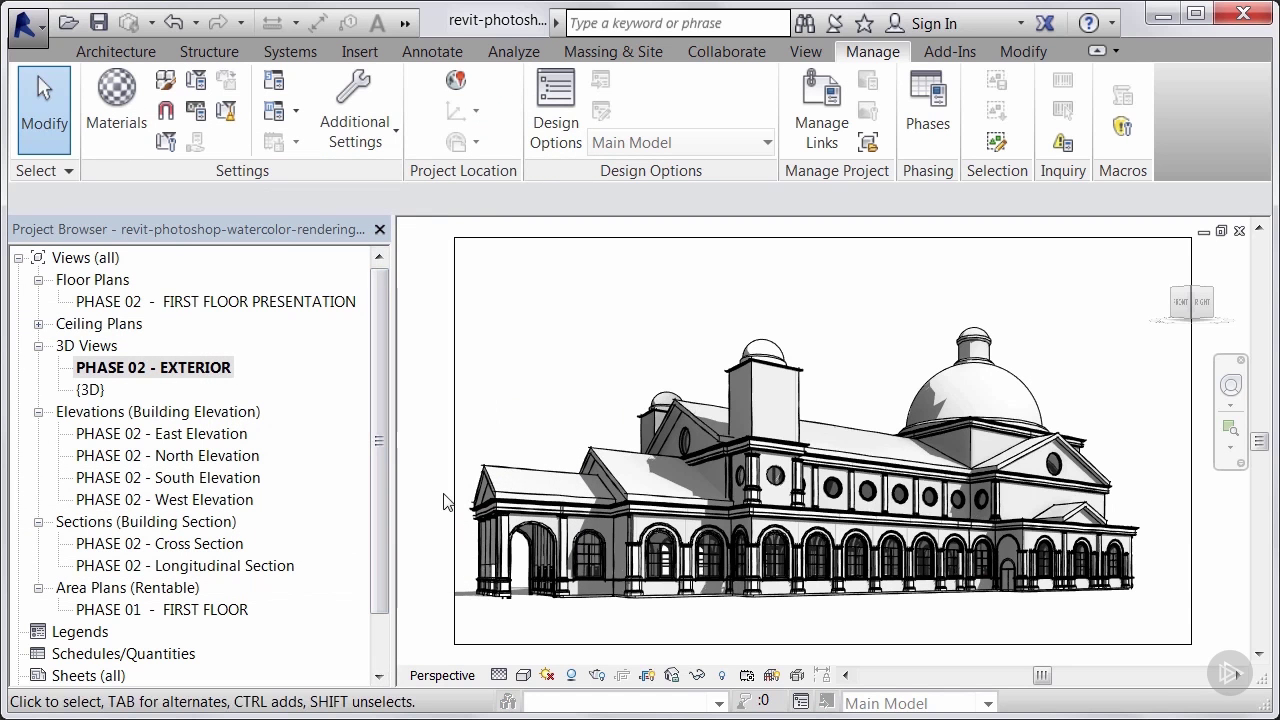